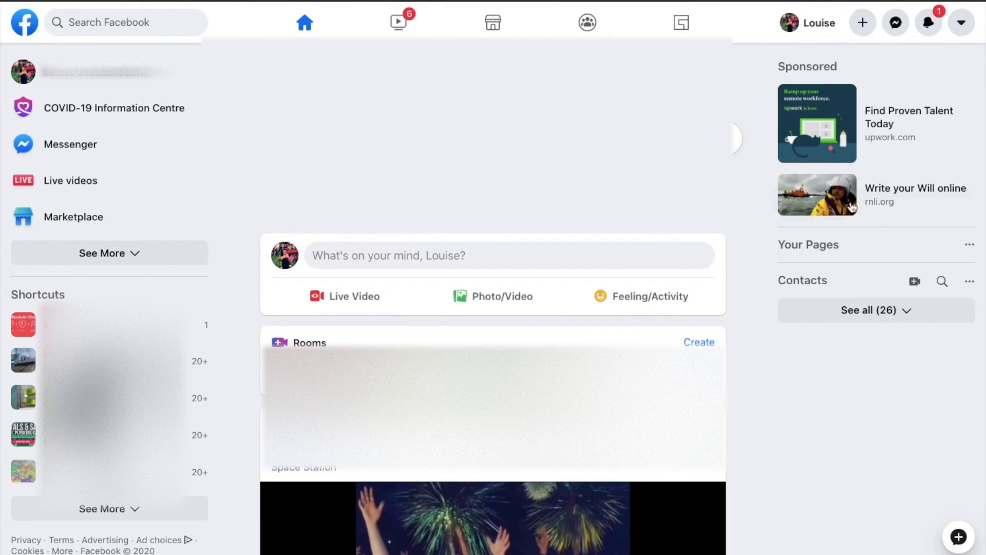
Switch the site to the classic Facebook design
click(863, 25)
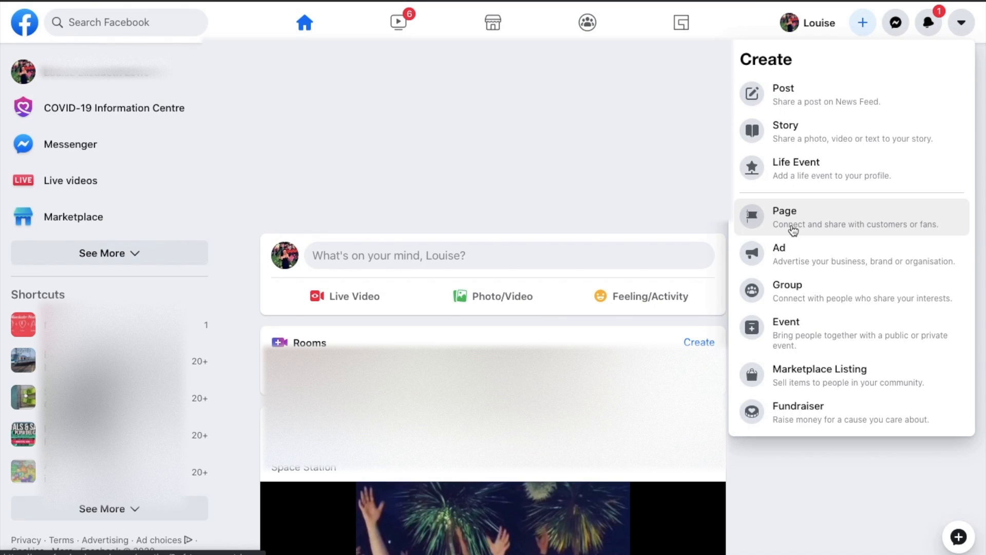
click(961, 25)
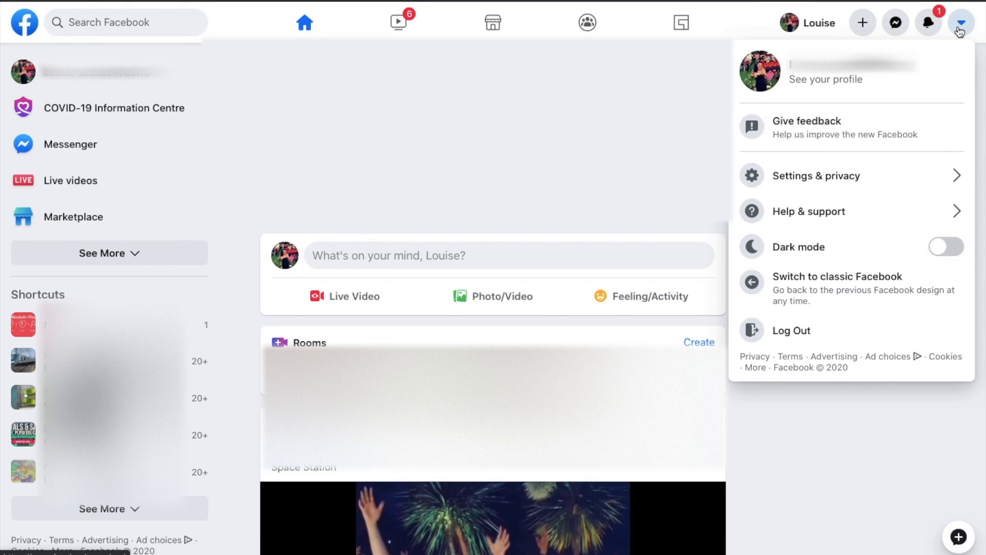
click(899, 294)
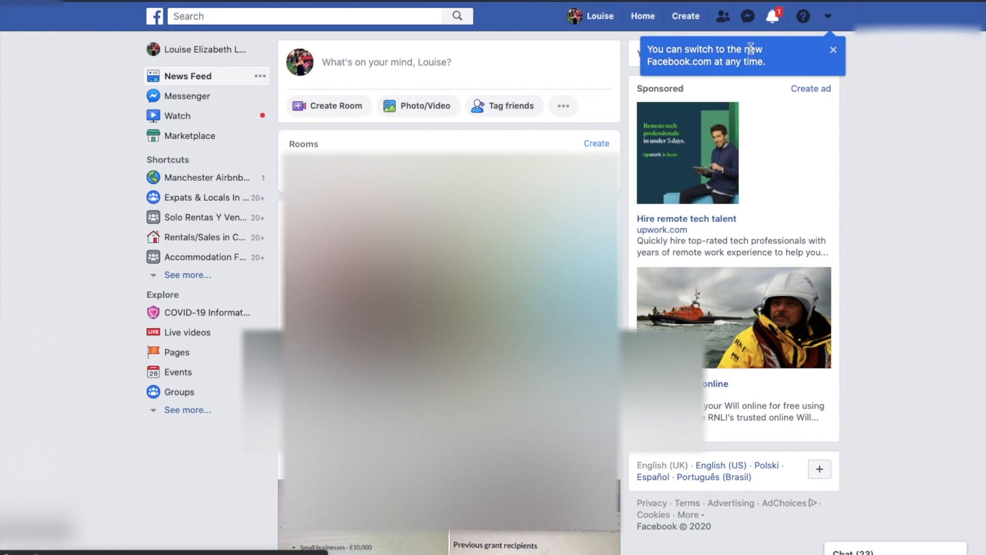
Start creating a new Page in the Business or brand category
click(686, 16)
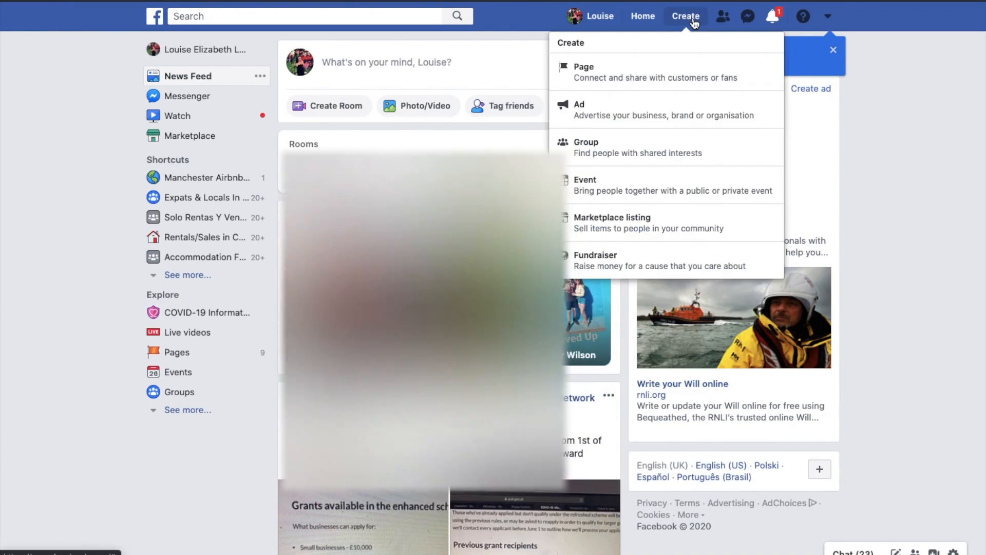
click(671, 77)
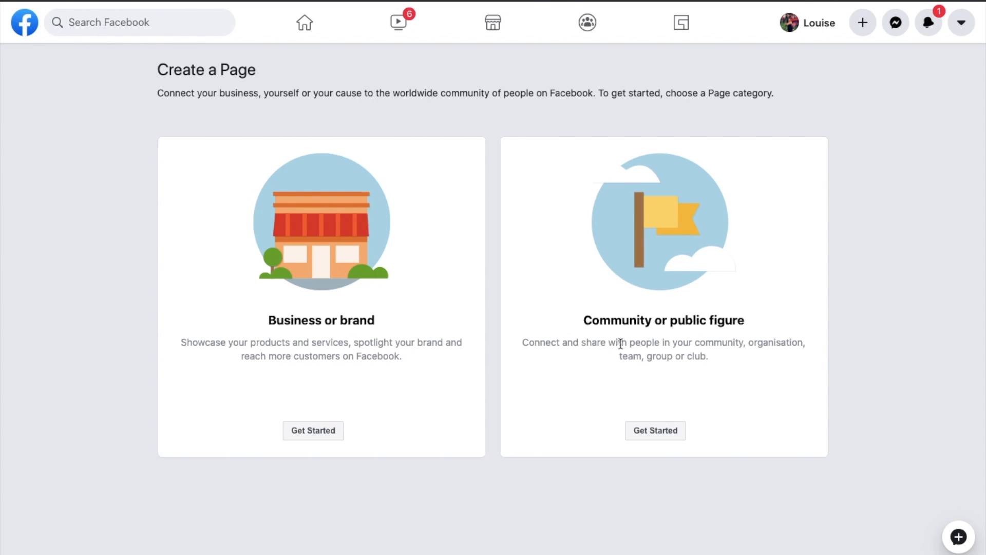
click(306, 434)
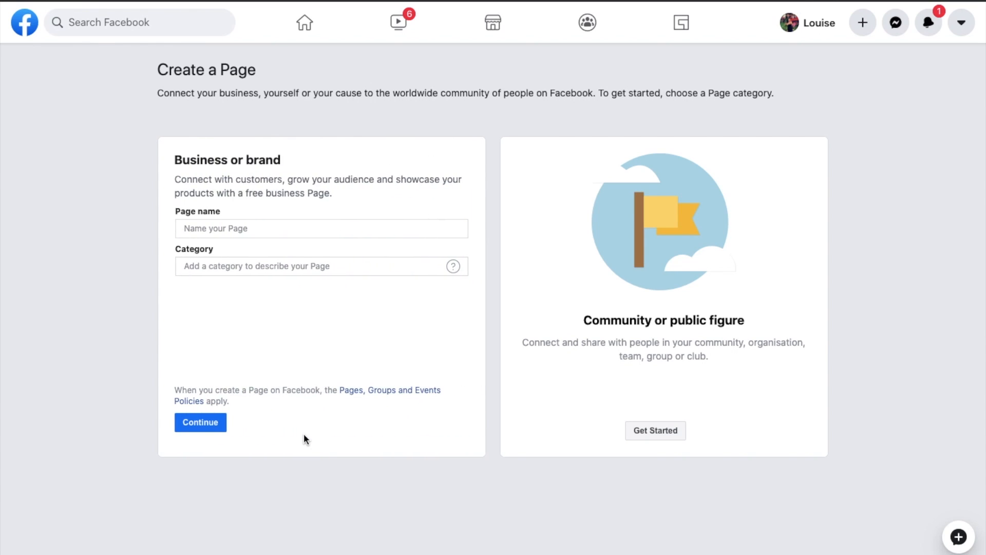
Name the new Page "EveryBitHelps Demo Page", set its category to Website and continue the setup
click(252, 232)
text(EveryBitHelps Demo Page)
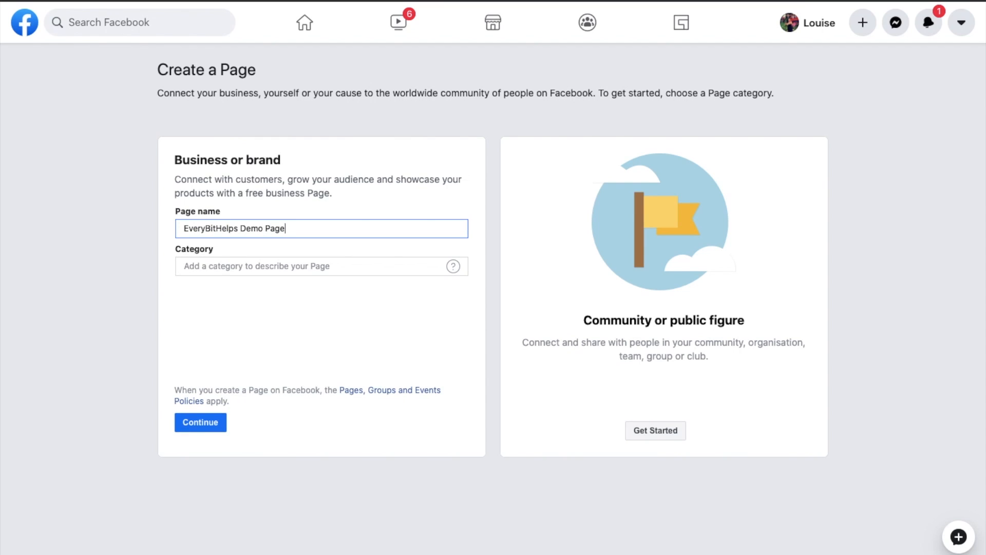
click(223, 265)
text(website)
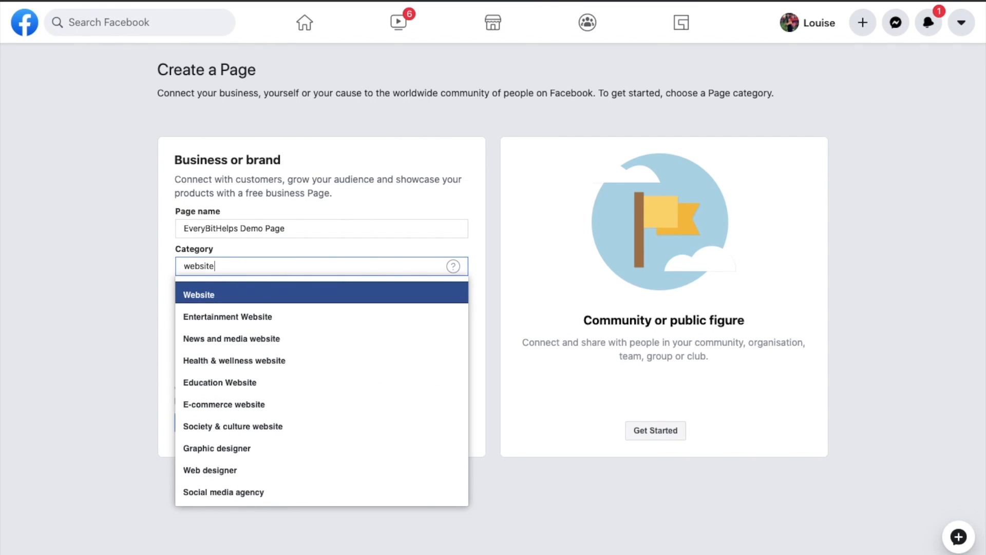
click(201, 294)
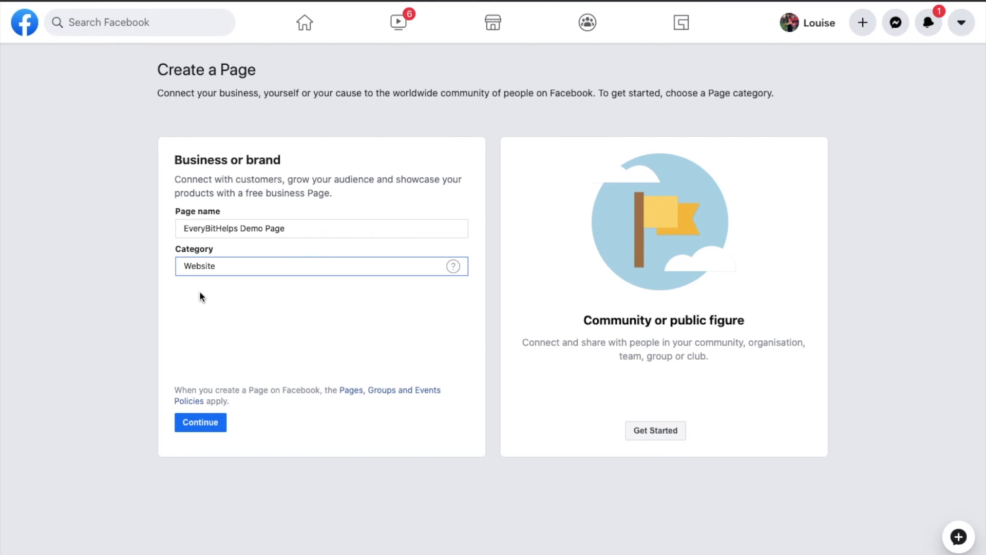
click(200, 425)
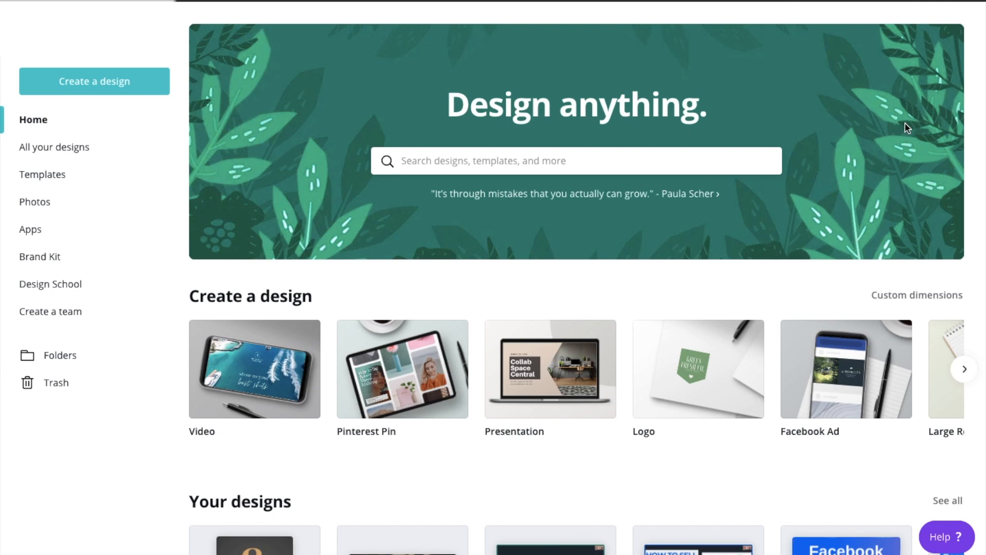
Switch to Canva and search its designs for "facebook profile"
click(642, 156)
text(facebook)
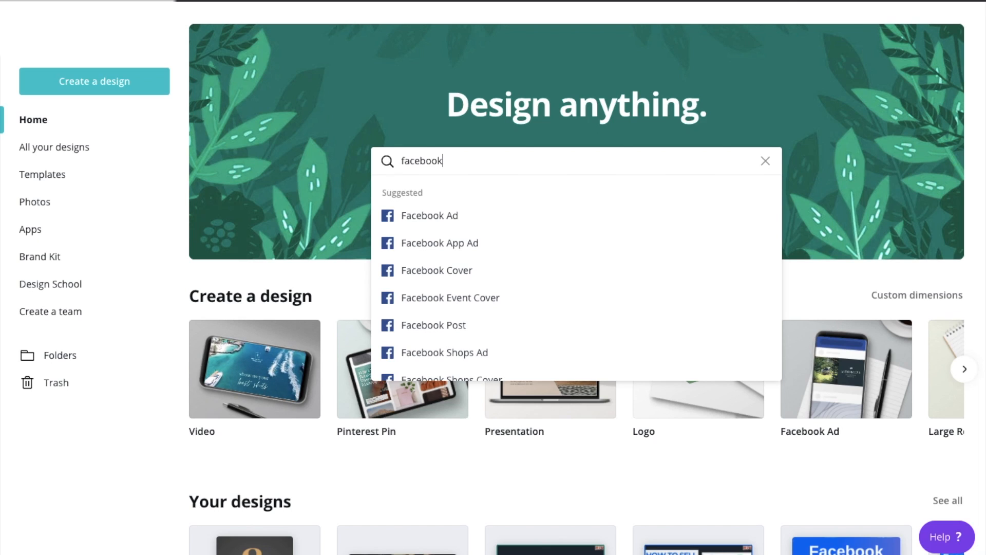
text( profile)
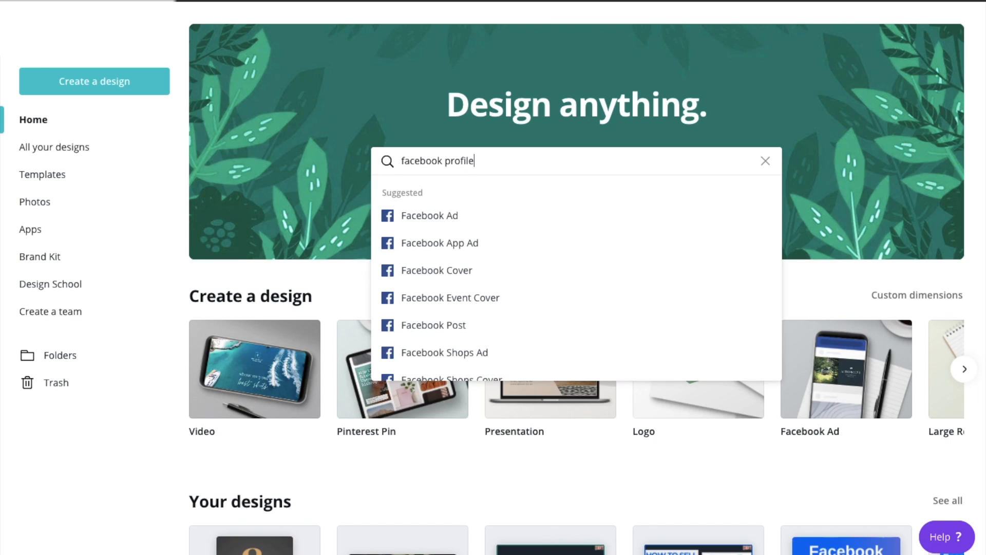
key(Return)
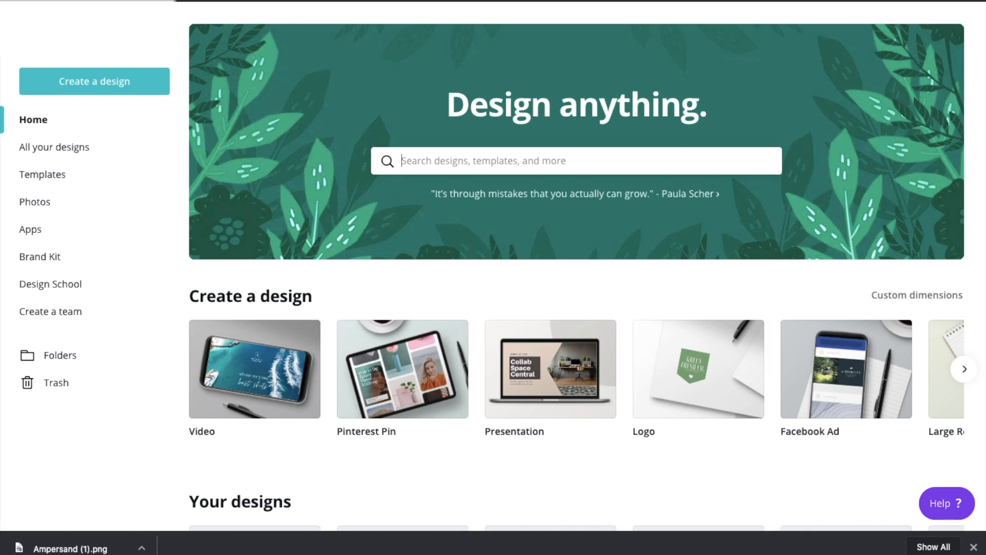
Search for "facebook cover", open the Facebook Cover design type and browse its templates
text(facebook cover)
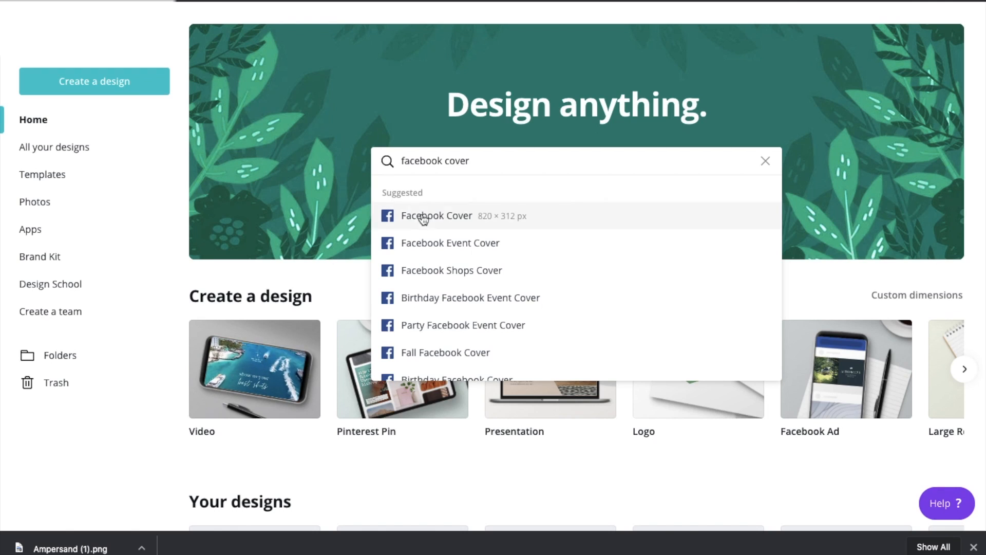
click(427, 217)
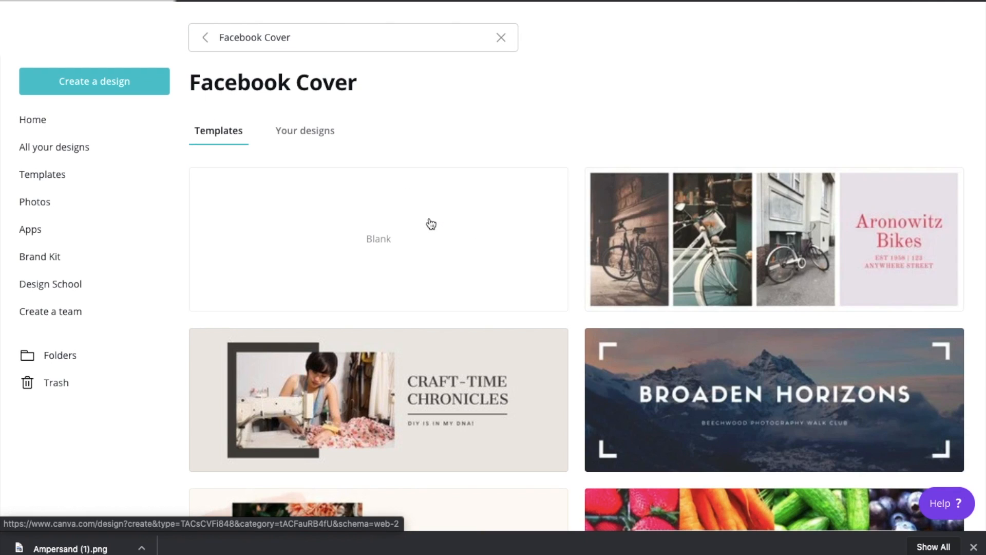
scroll(431, 223, down, 10)
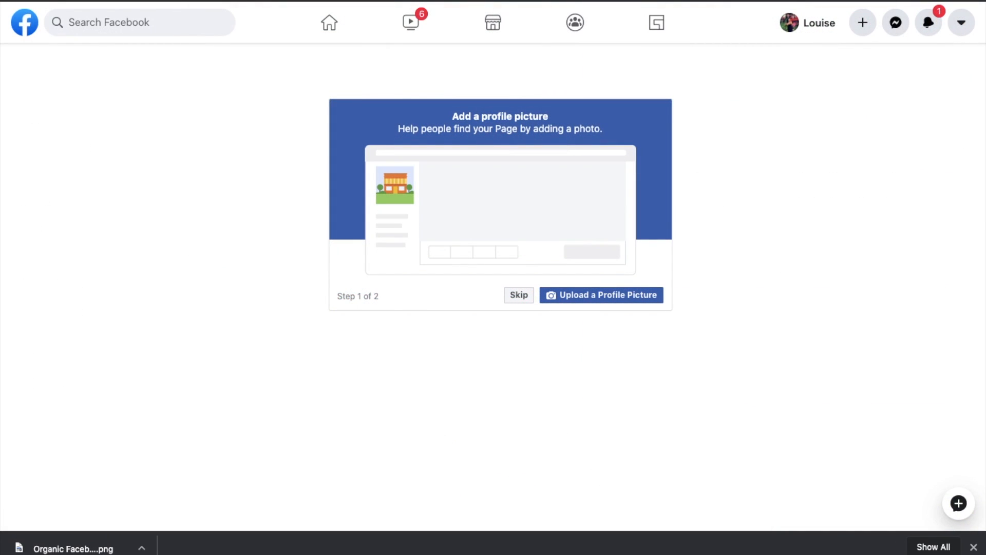
click(612, 302)
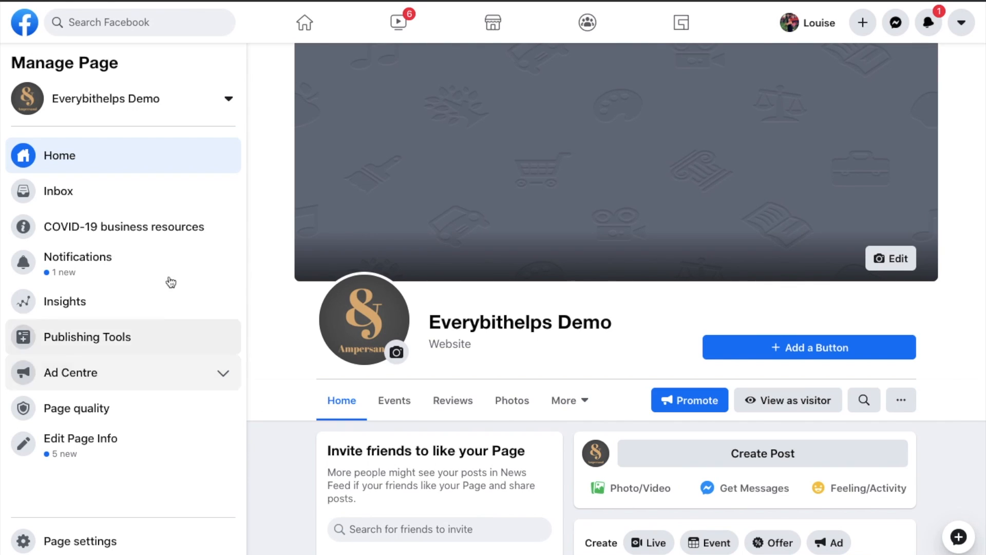
In the Page info, set the username to "everybithelpsdemo" and the description to "this page shows how to create a facebook business page."
click(87, 452)
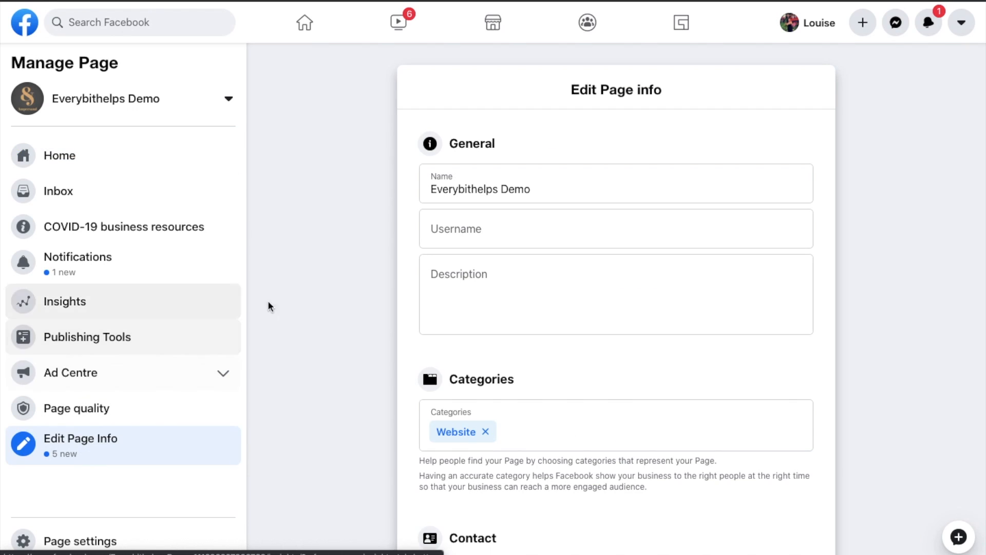
click(514, 229)
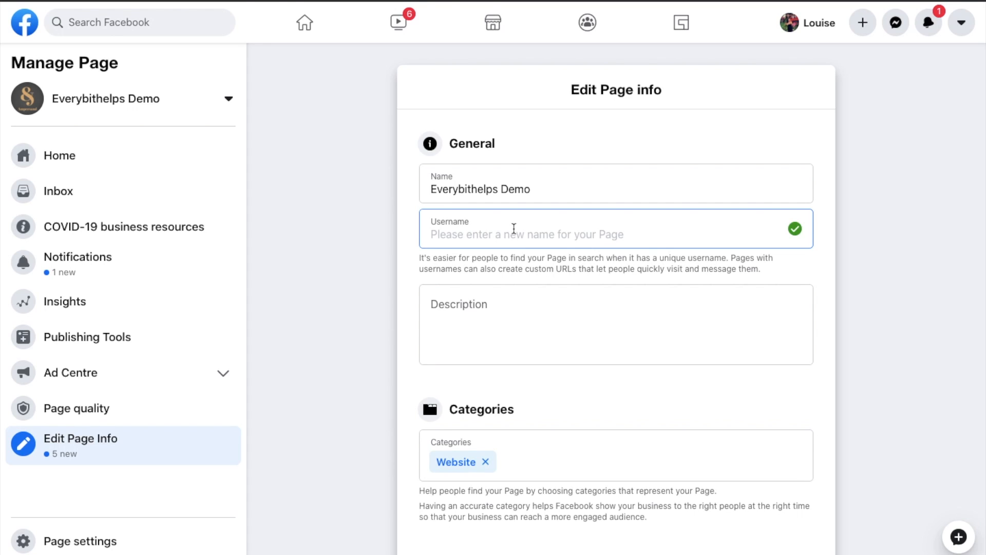
text(everybithelpsdemo)
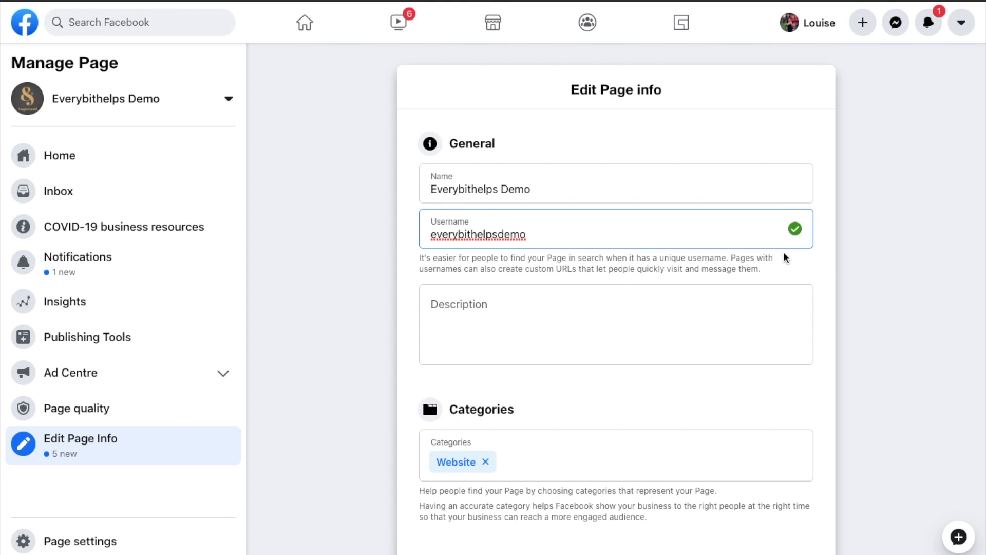
click(607, 316)
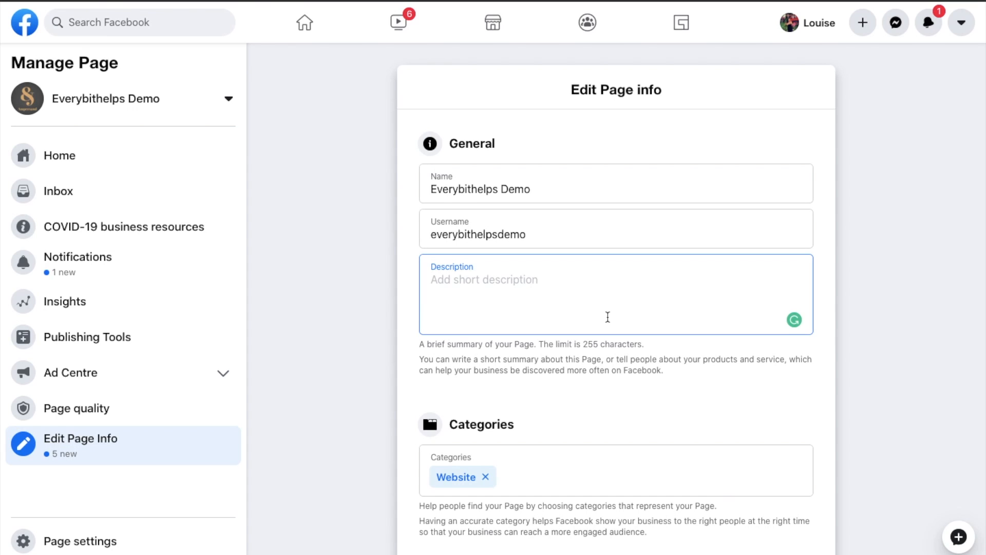
text(this page shows how to create a facebook business page.)
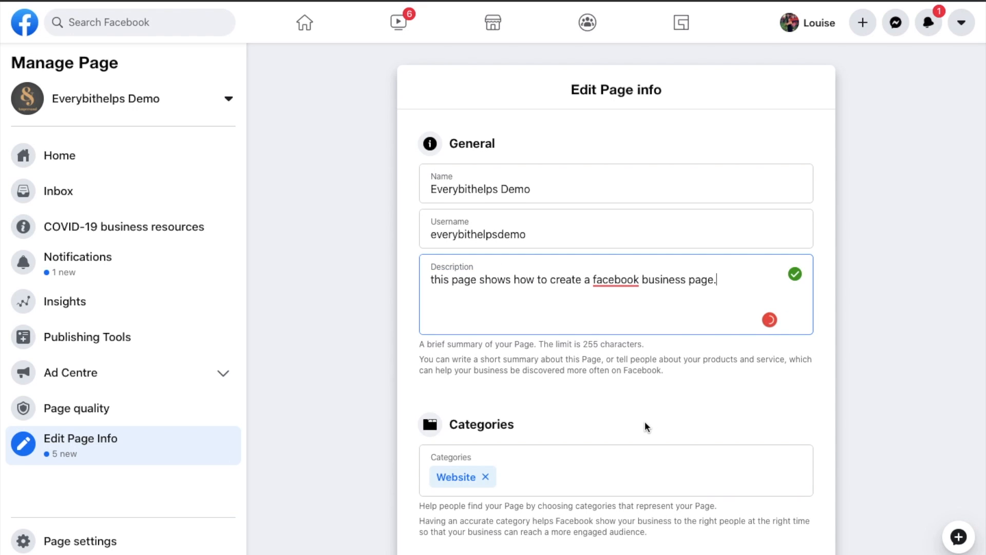
Review the categories, contact, location, service area and hours sections of the Page info form
scroll(645, 420, down, 4)
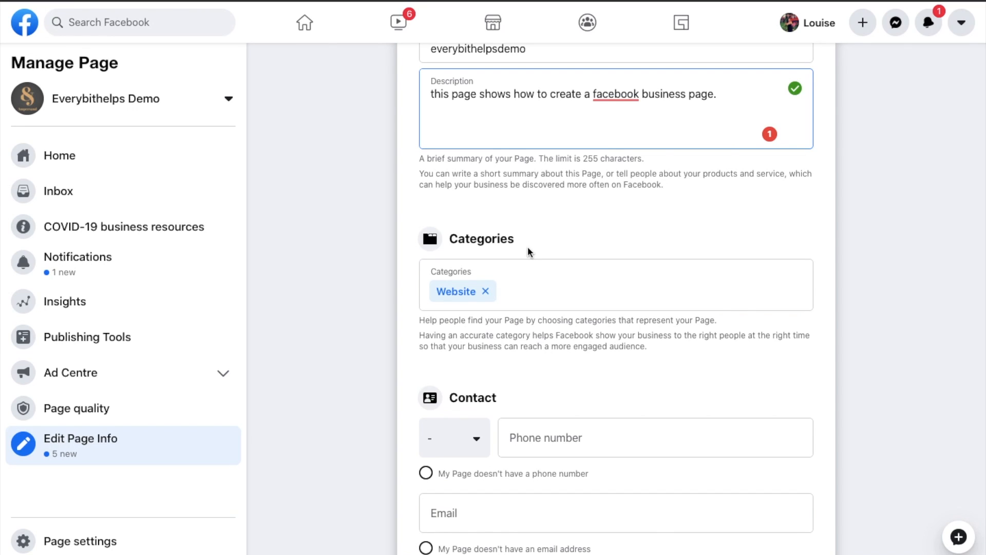
scroll(760, 371, down, 2)
scroll(760, 371, down, 3)
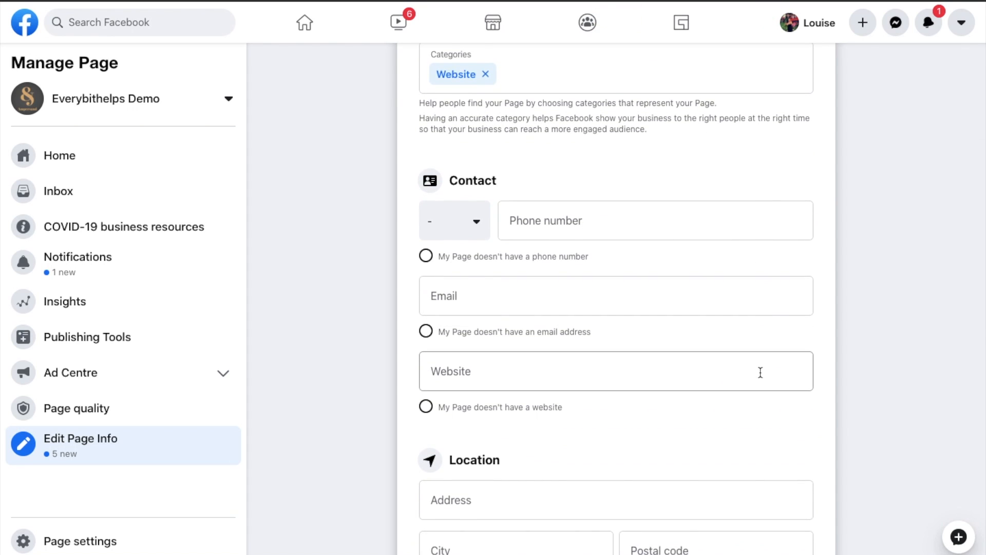
scroll(760, 372, down, 4)
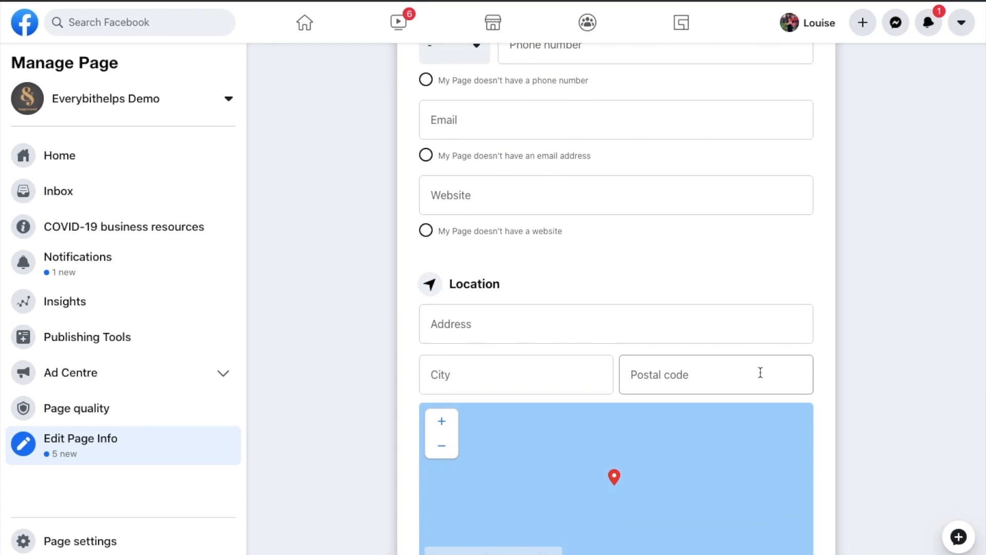
scroll(760, 371, down, 1)
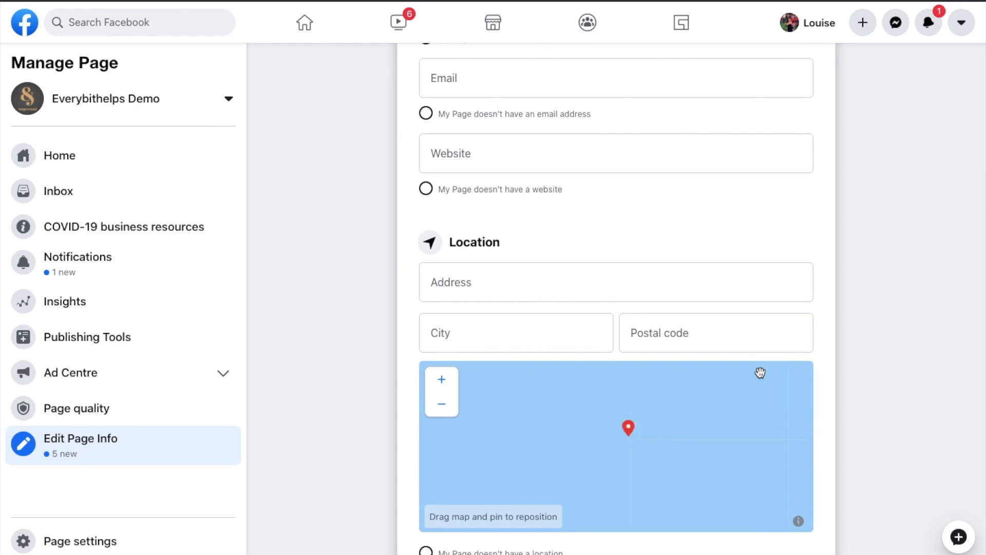
scroll(864, 377, down, 8)
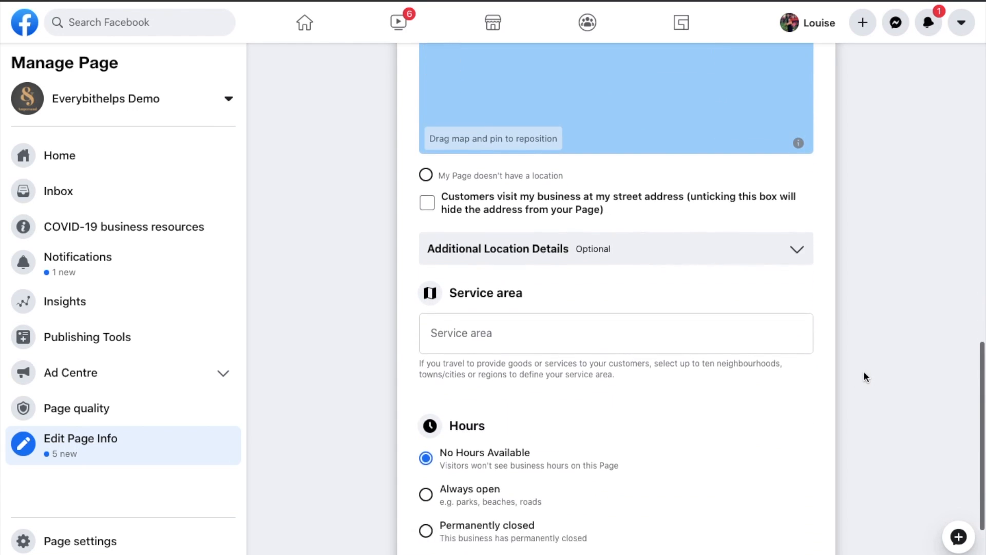
scroll(863, 372, down, 2)
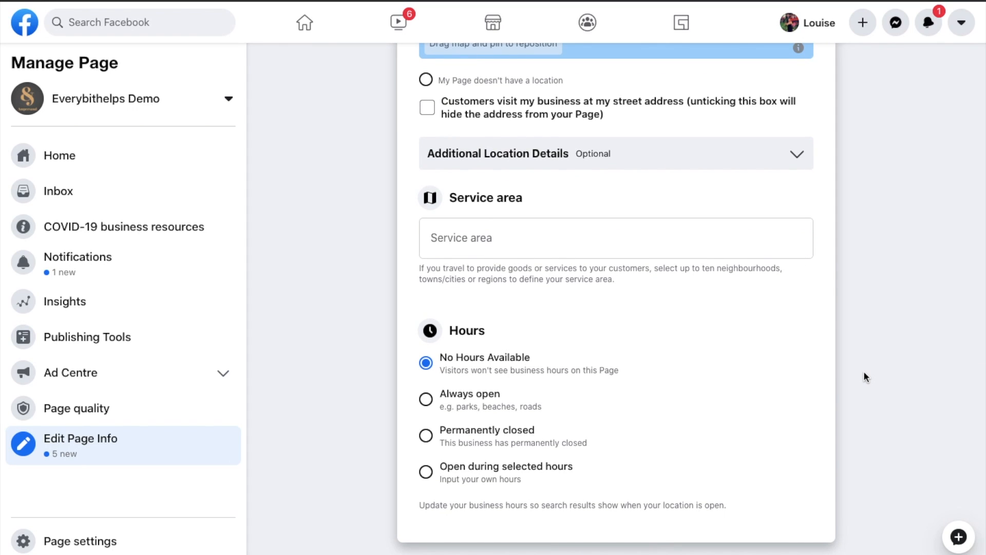
Return to the Page's home, look into the Book Now action, and add a Contact Us button to the Page
click(55, 157)
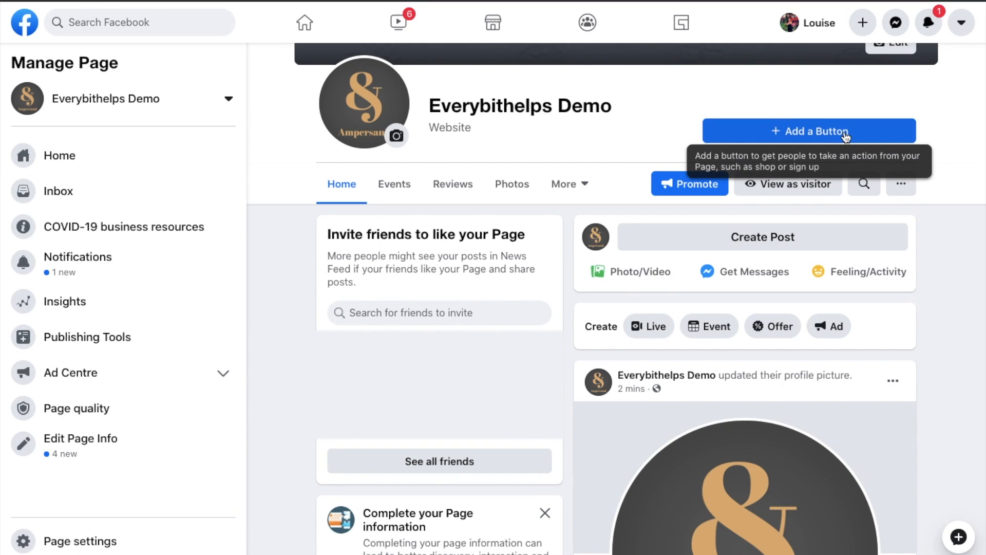
click(822, 139)
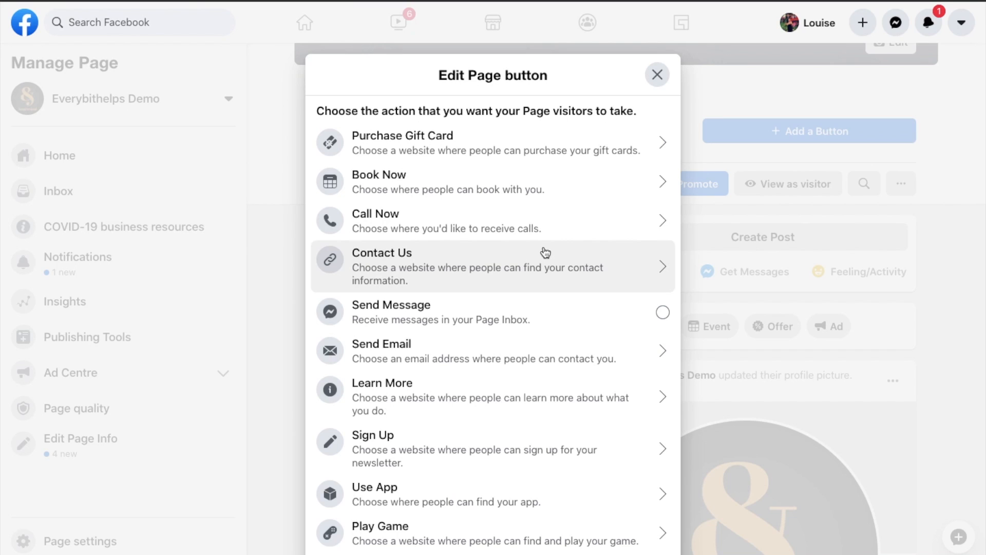
scroll(539, 262, down, 2)
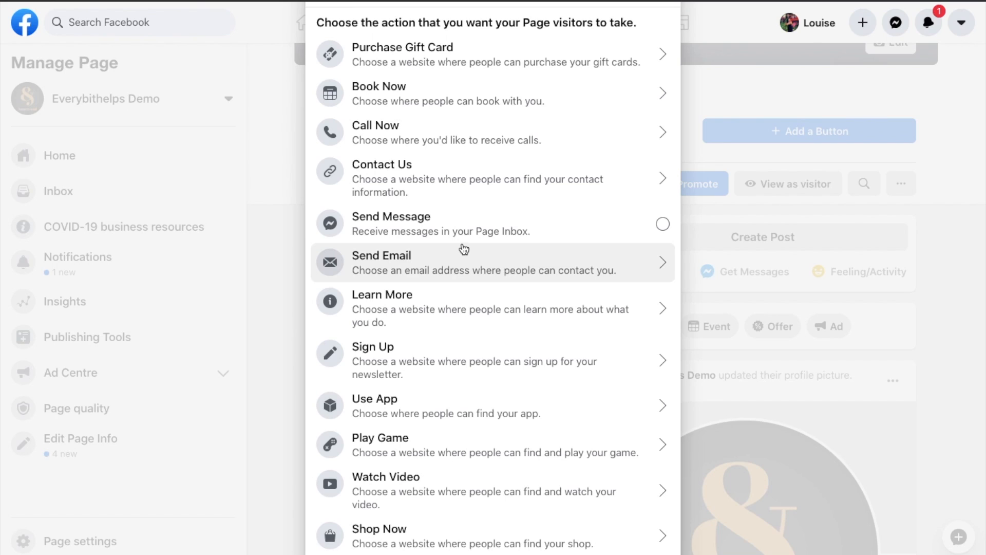
click(464, 99)
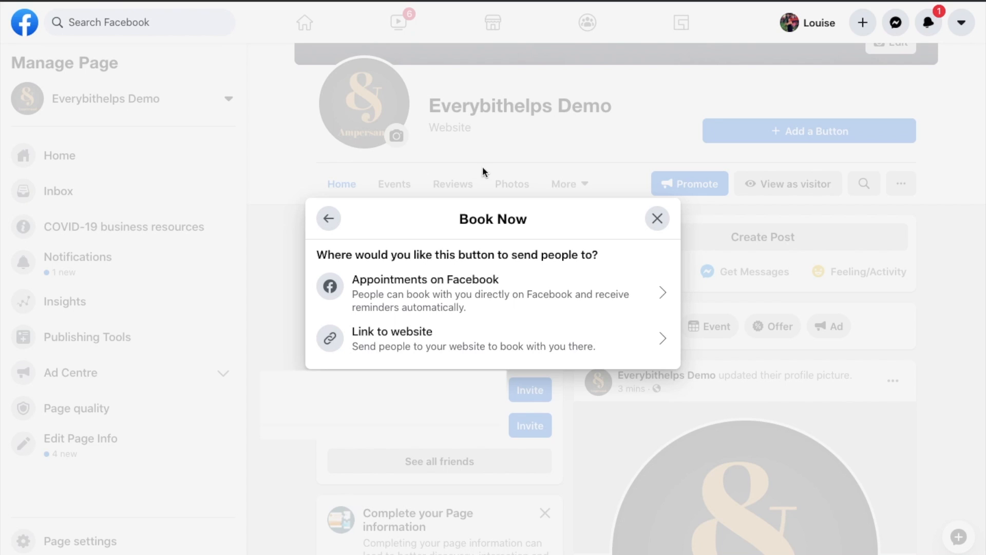
click(467, 343)
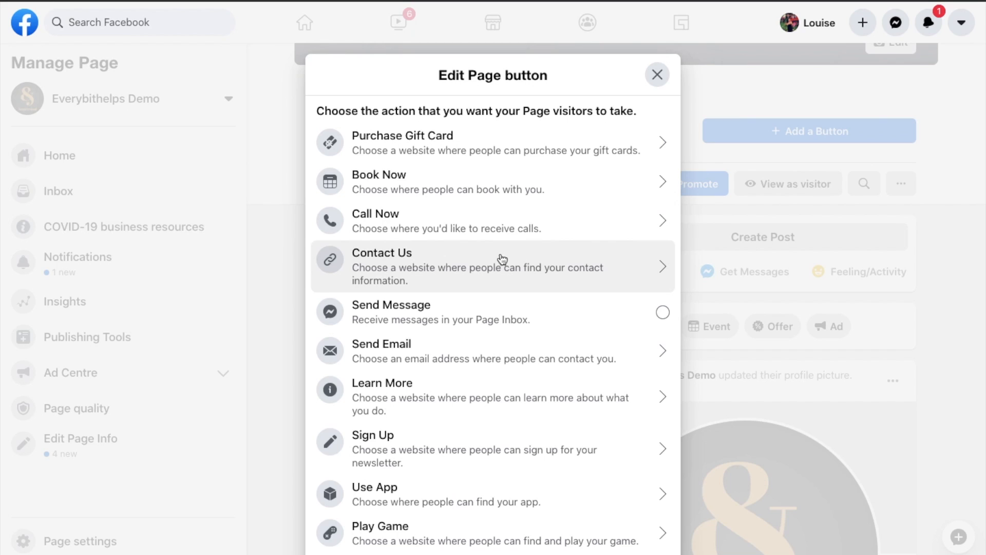
click(484, 353)
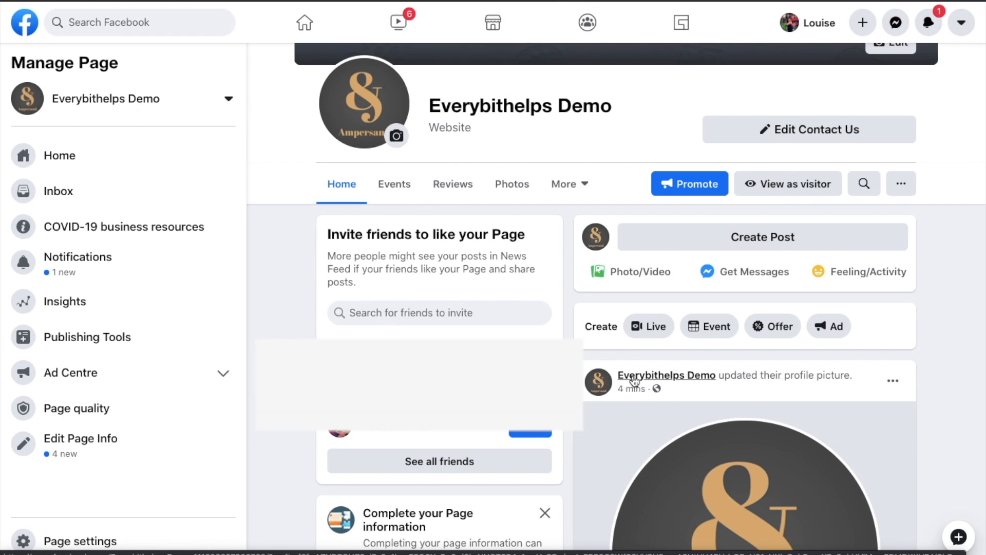
Preview the Page as a visitor sees it
click(770, 191)
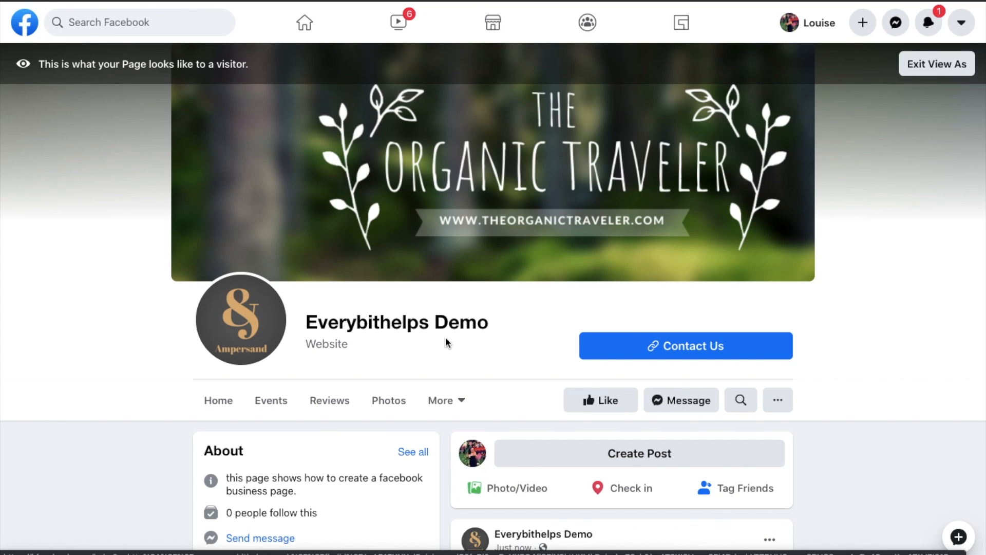
Exit the visitor preview and look at the Page's post composer and its event and offer creation options
click(935, 67)
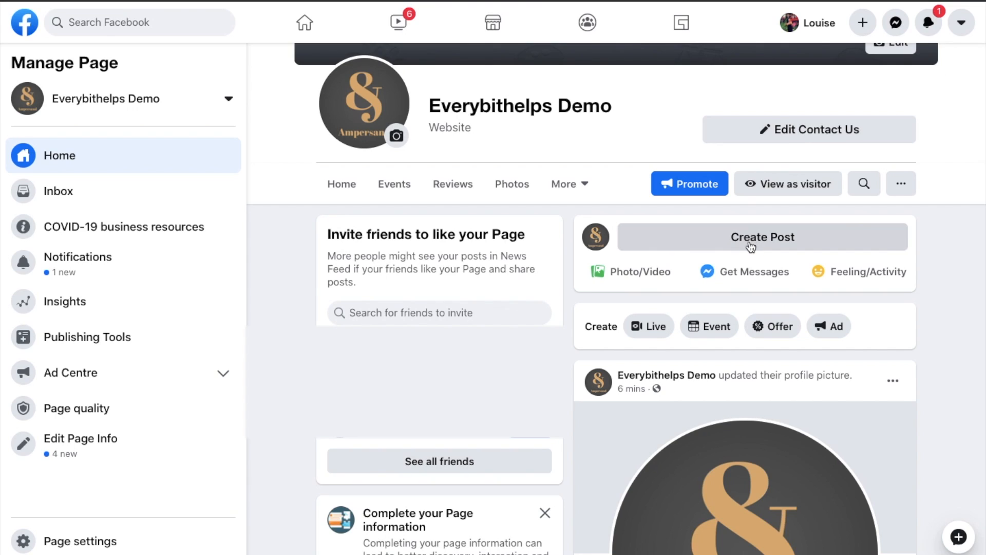
click(694, 246)
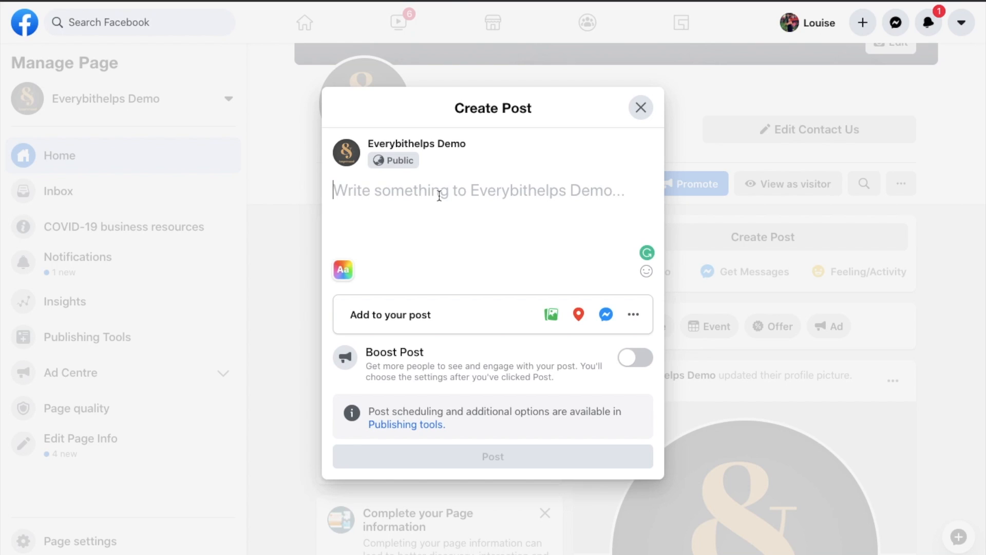
click(640, 109)
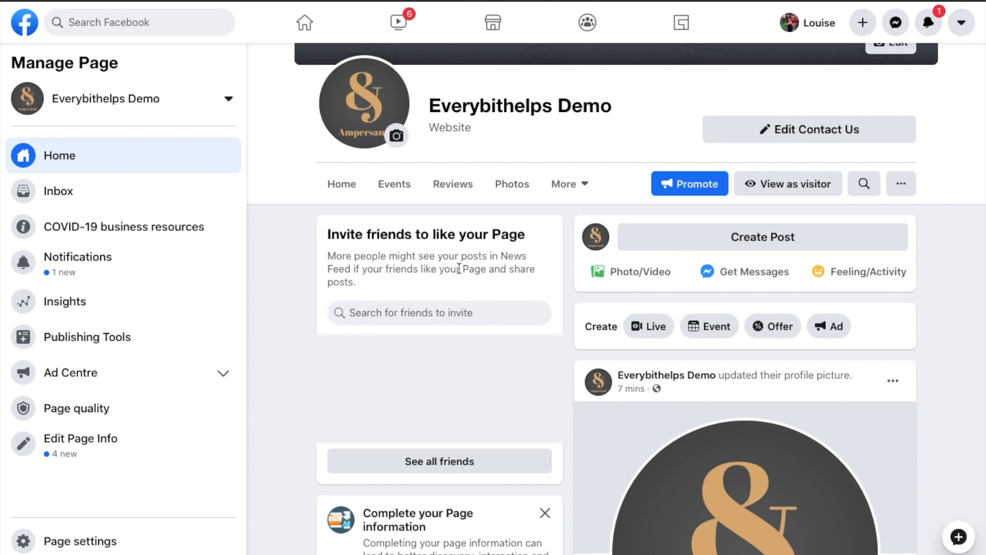
click(719, 337)
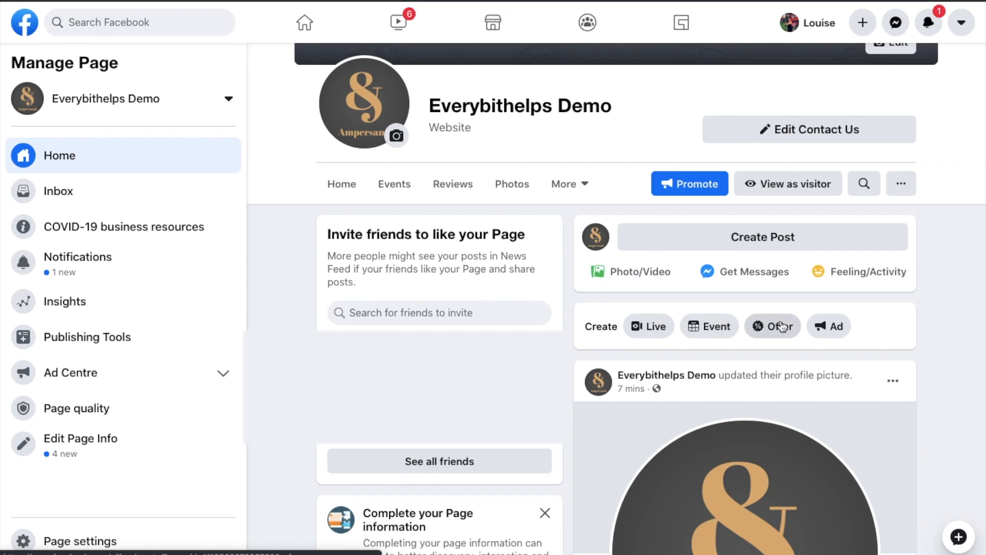
click(780, 327)
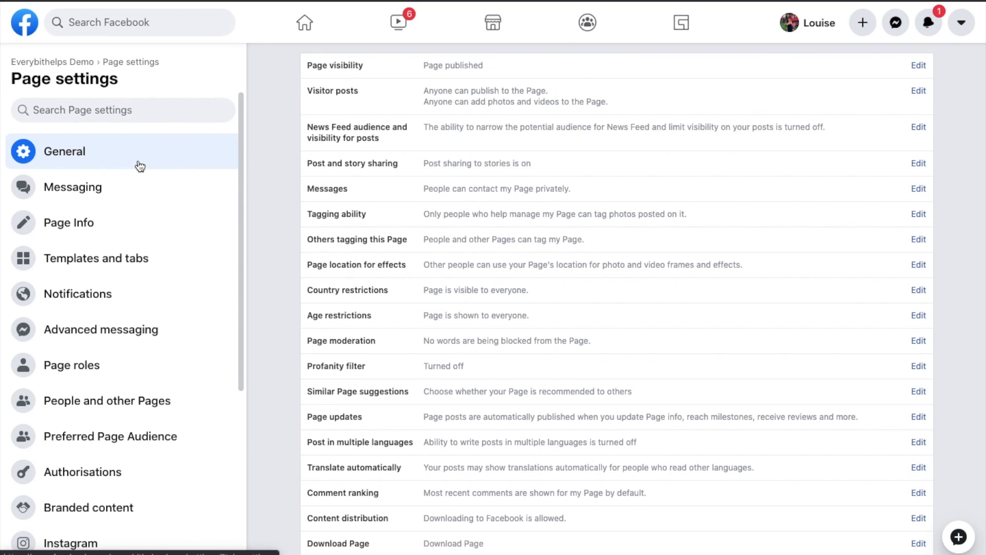
In the general Page settings, disable visitor posts by other people on the Page and save the change
click(564, 91)
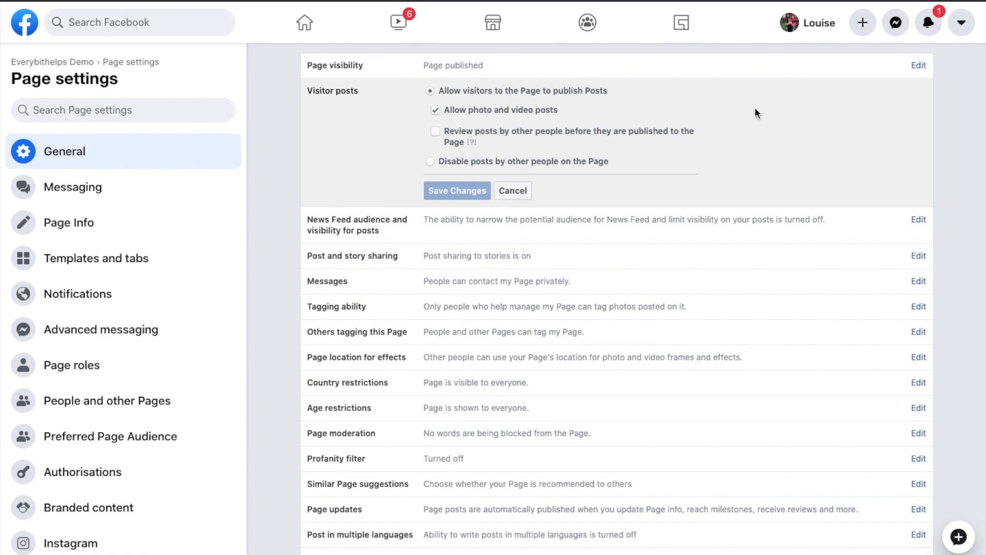
click(429, 161)
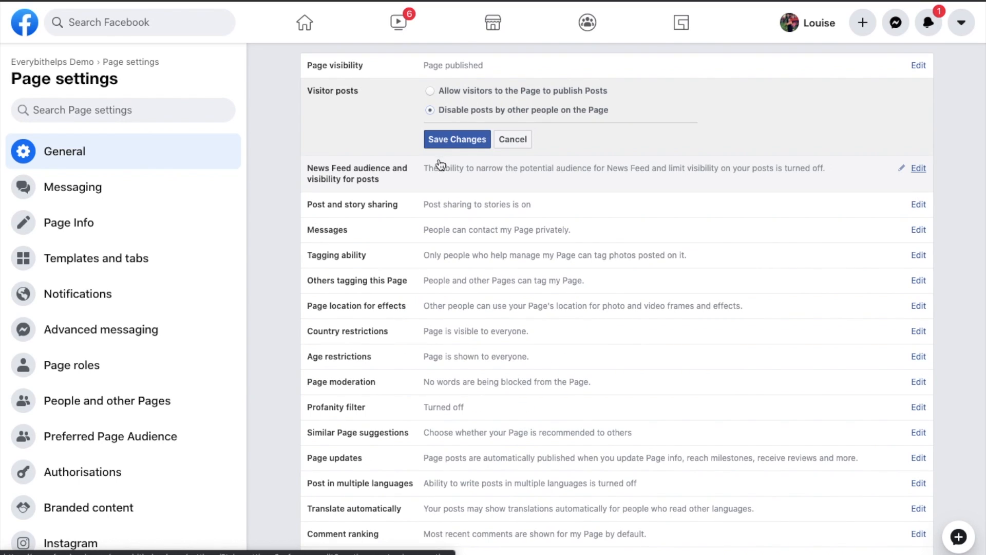
click(454, 140)
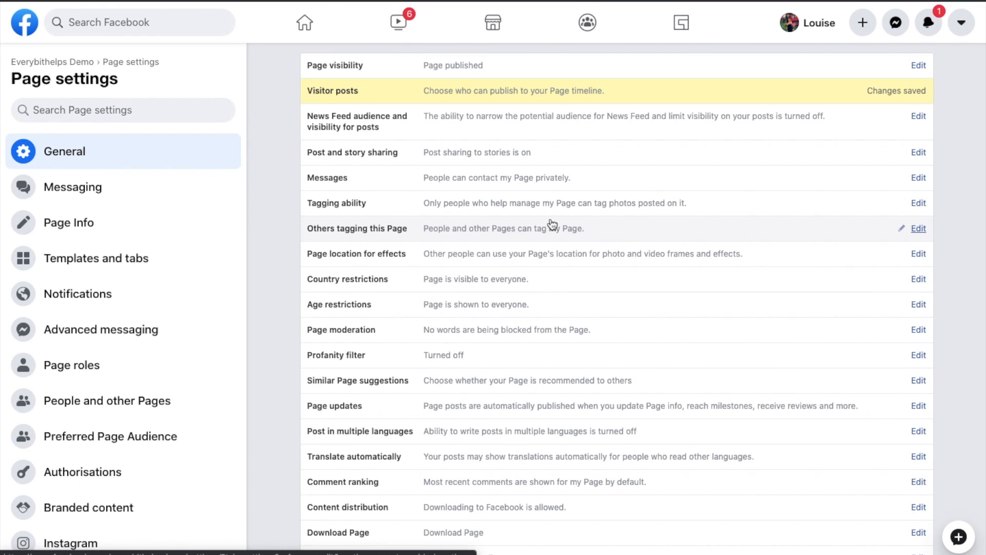
In the Page's messaging settings, turn on the greeting shown before a Messenger conversation starts
click(99, 194)
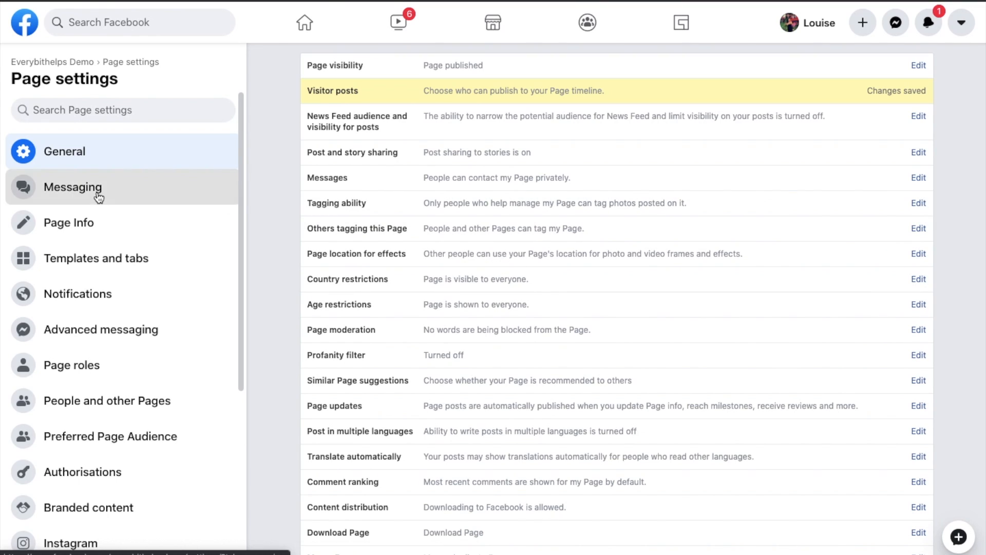
scroll(781, 323, down, 3)
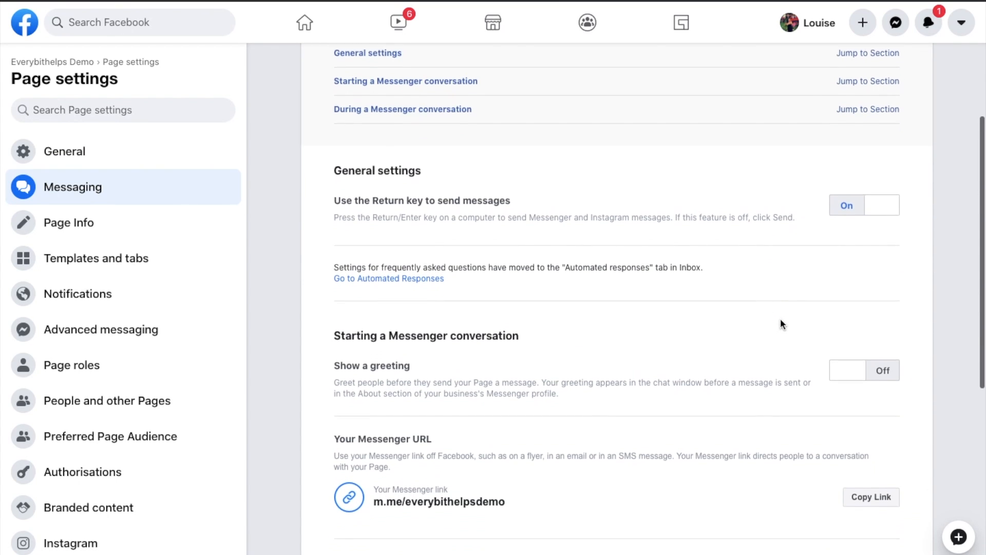
click(852, 352)
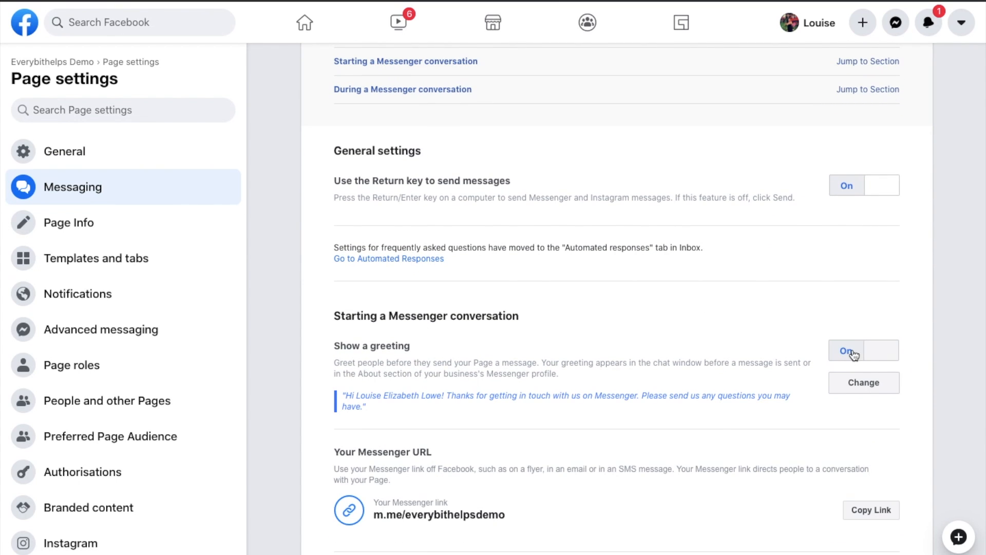
Edit the Messenger greeting and insert the "First name of recipient" personalisation
scroll(753, 352, down, 5)
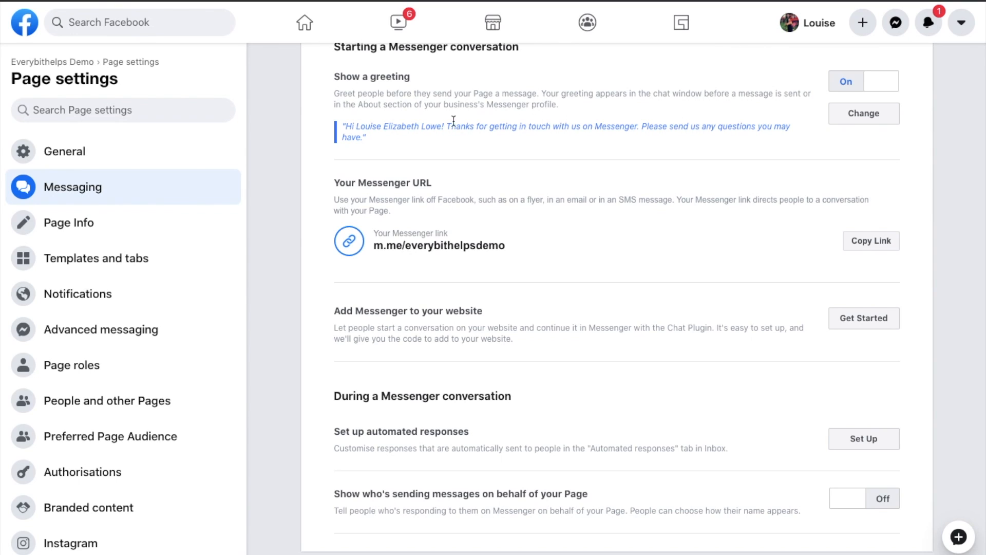
click(864, 115)
scroll(760, 263, down, 2)
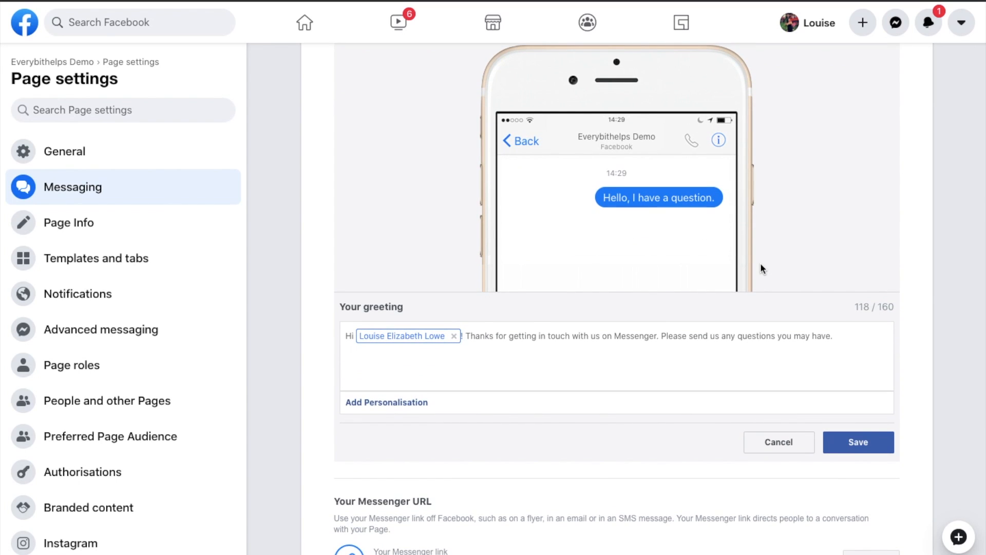
click(411, 404)
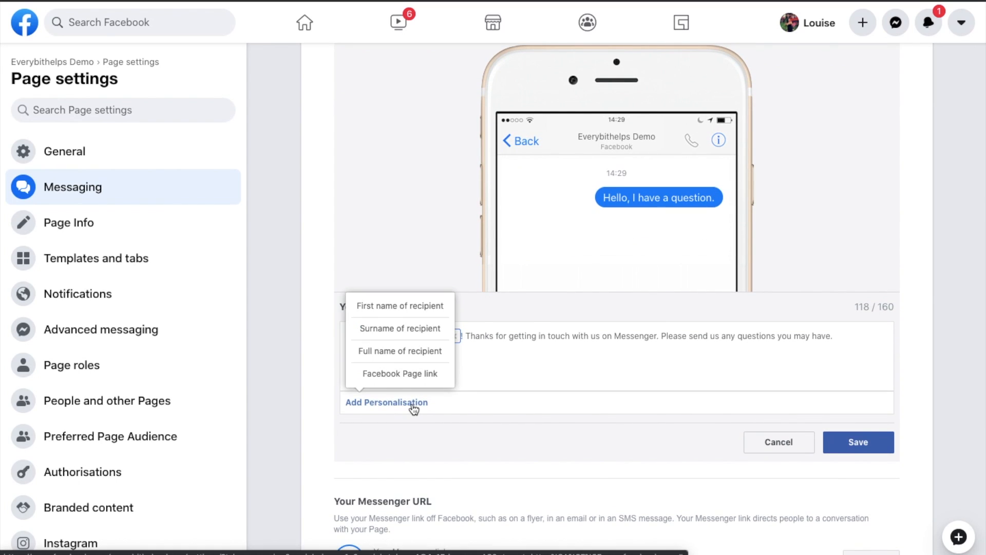
click(415, 307)
Clear the greeting's old opening, start it with "Hi" before the recipient's first name, and save the greeting
click(506, 335)
key(Right)
key(Right)
key(Right)
key(Right)
key(Right)
key(BackSpace)
key(BackSpace)
key(BackSpace)
key(BackSpace)
key(BackSpace)
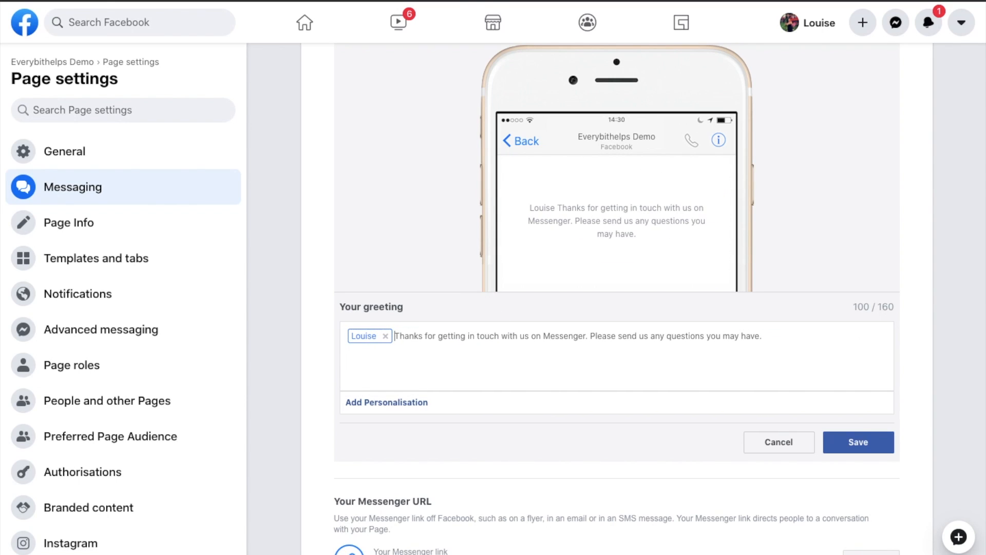
text(Hi)
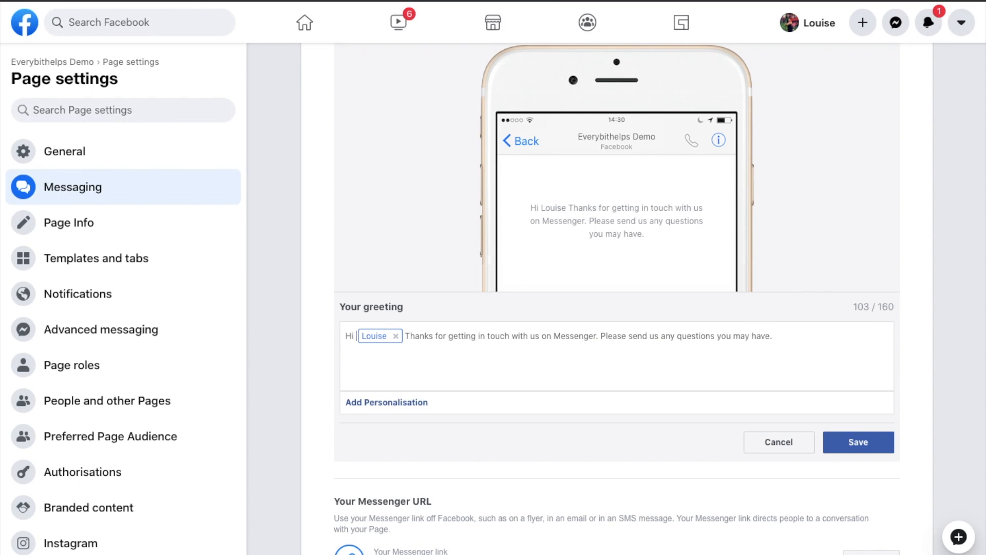
click(866, 441)
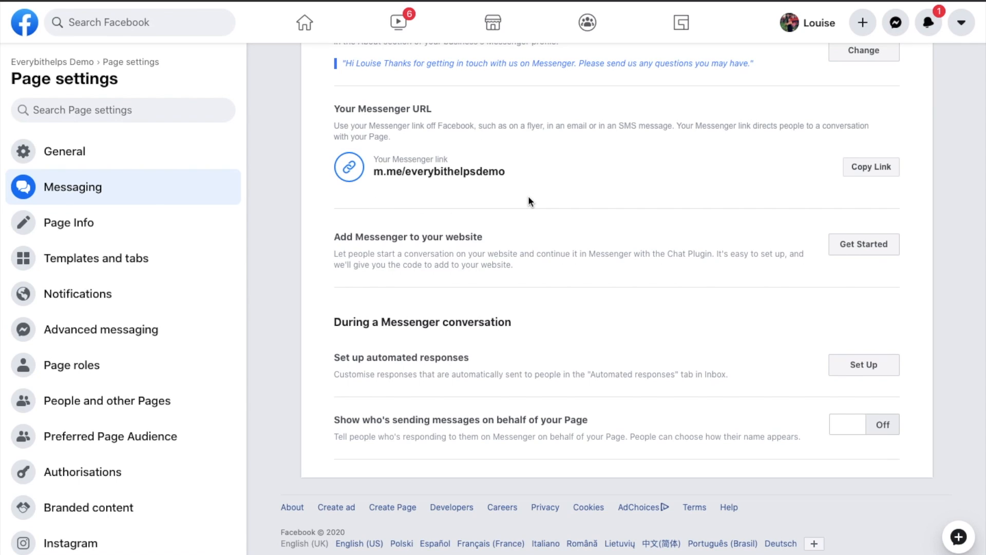
click(873, 171)
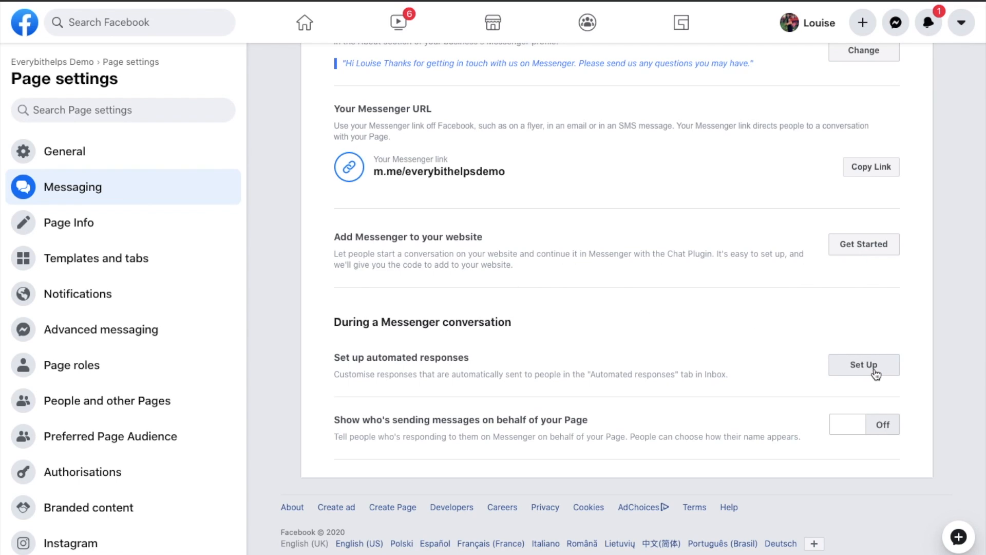
In the templates and tabs settings, reorder the Page tabs so Videos follows Home and Photos follows Videos
click(119, 265)
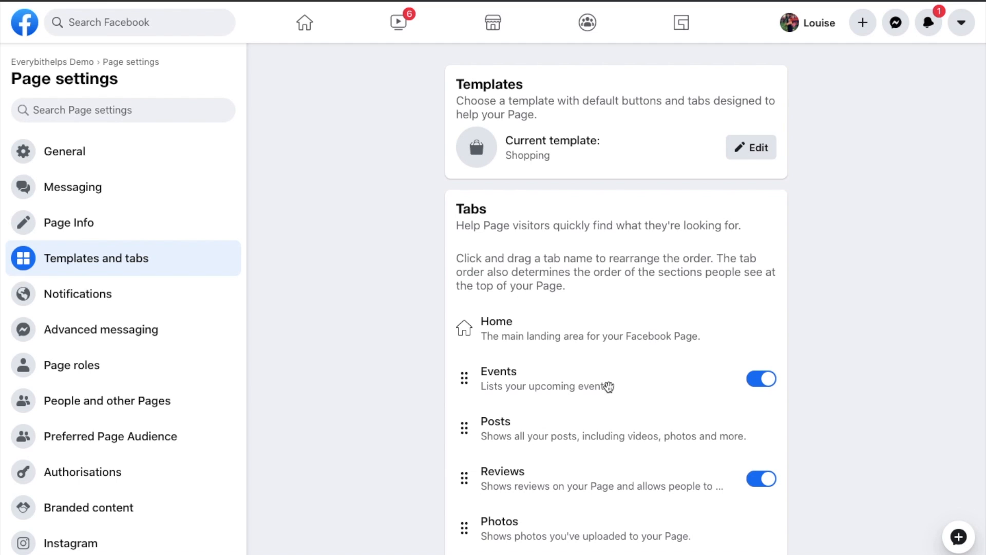
scroll(609, 387, down, 5)
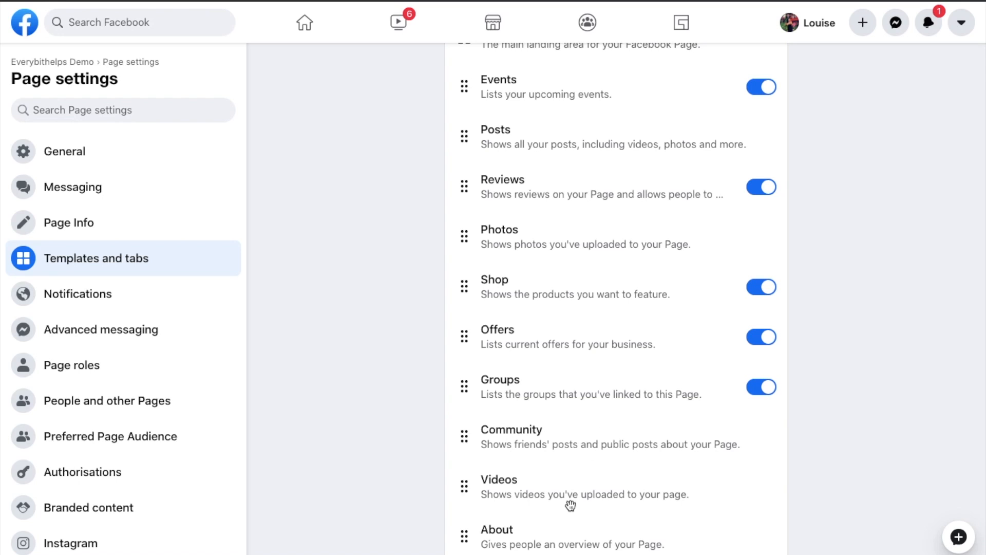
drag(567, 501, 565, 101)
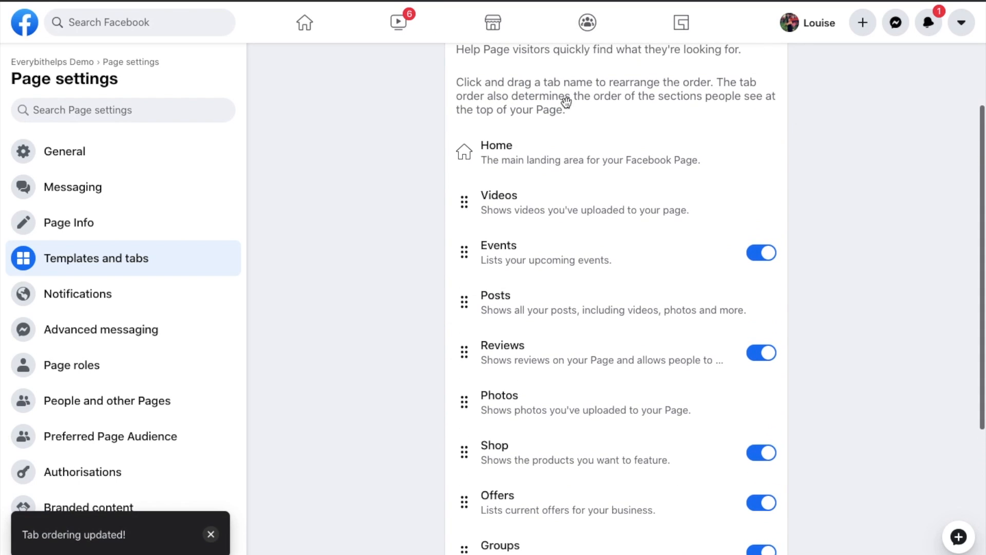
drag(559, 411, 555, 258)
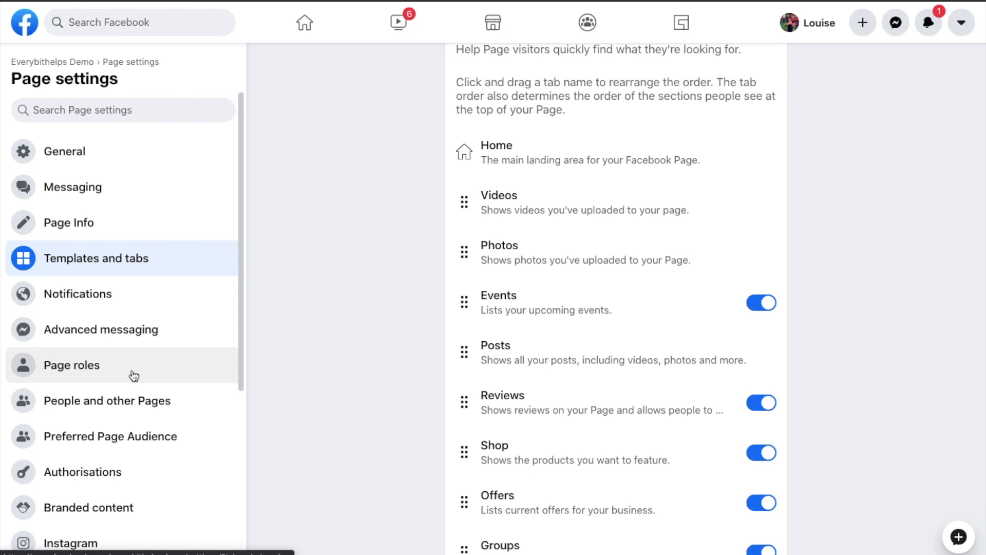
Review the settings for connecting Instagram and WhatsApp accounts to the Page
scroll(136, 376, down, 3)
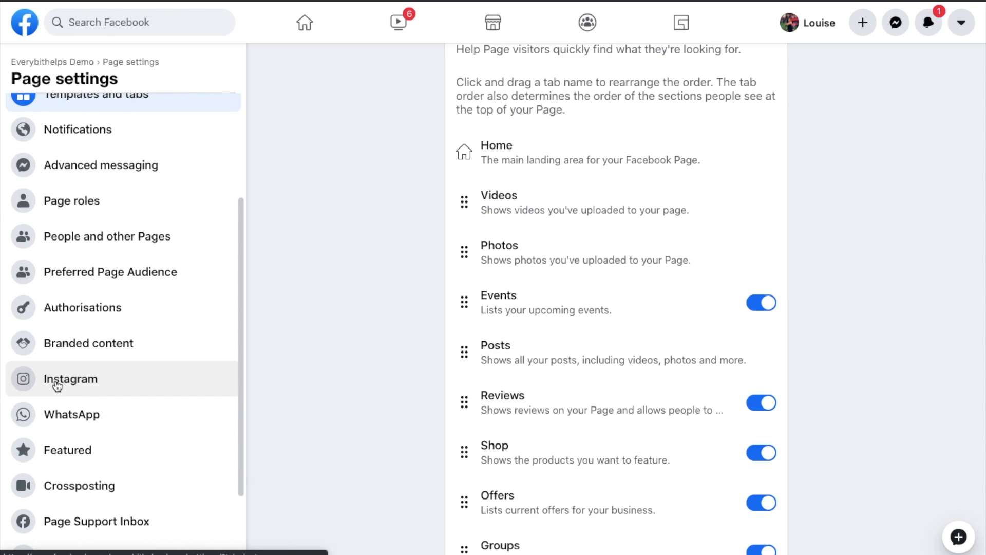
click(56, 386)
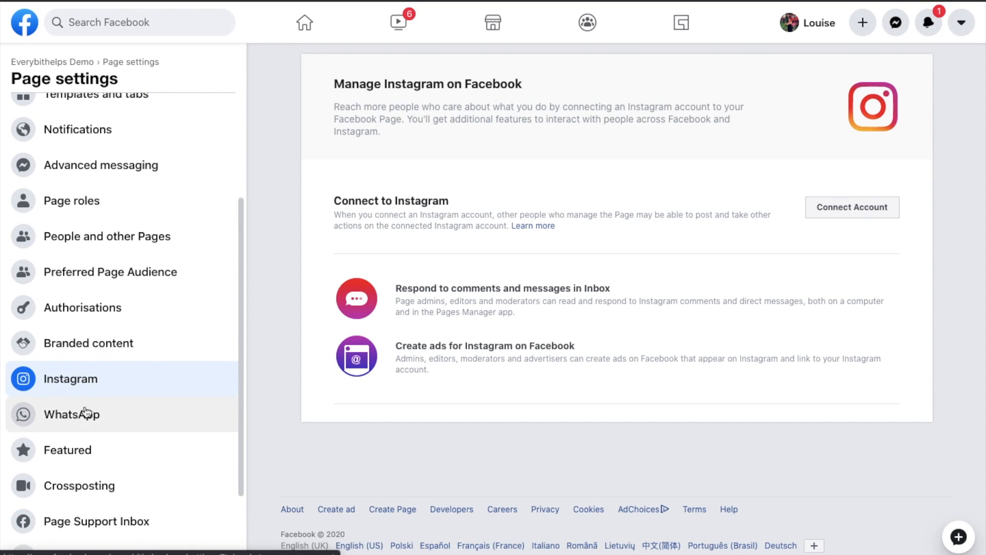
click(81, 425)
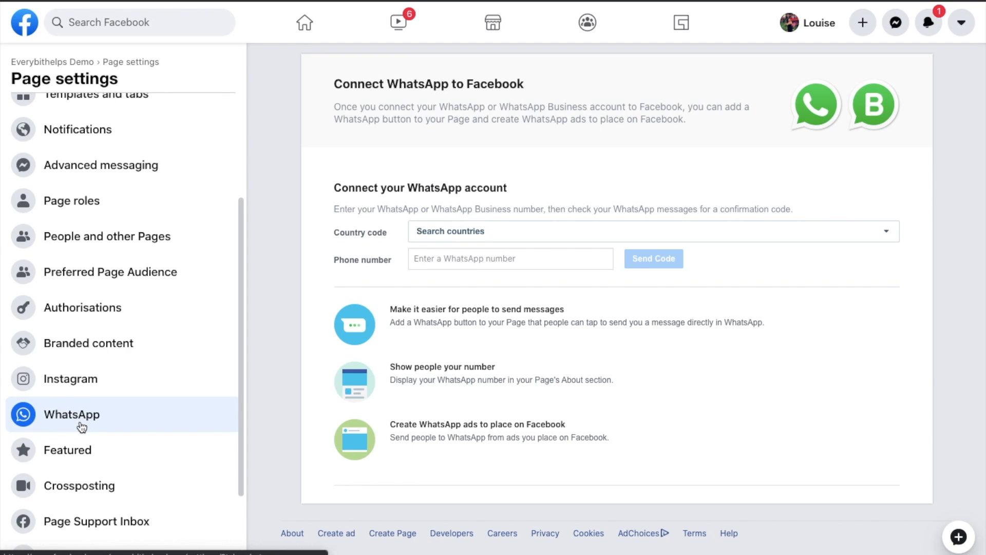
Return to the Page's home and review its Insights overview and the published posts in Publishing Tools
scroll(81, 425, up, 4)
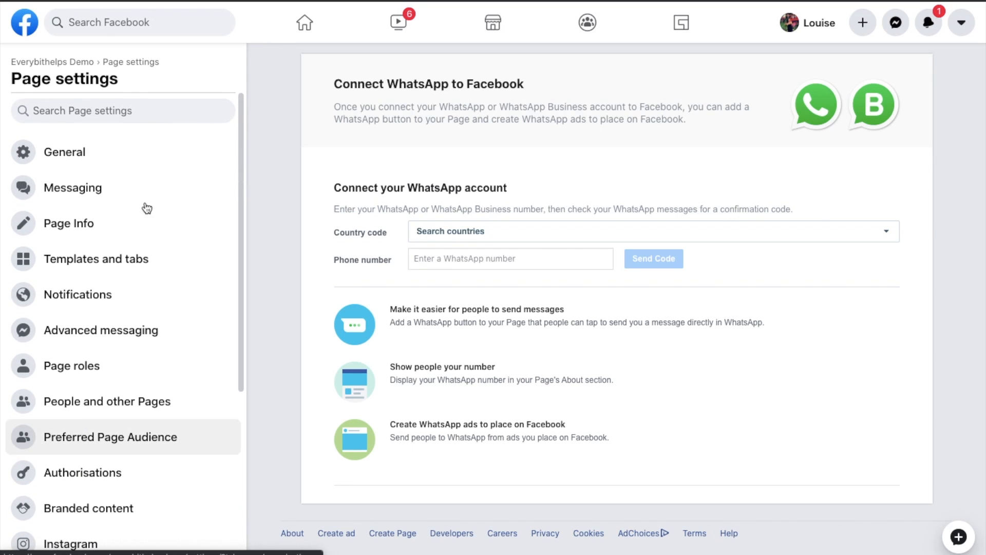
click(79, 62)
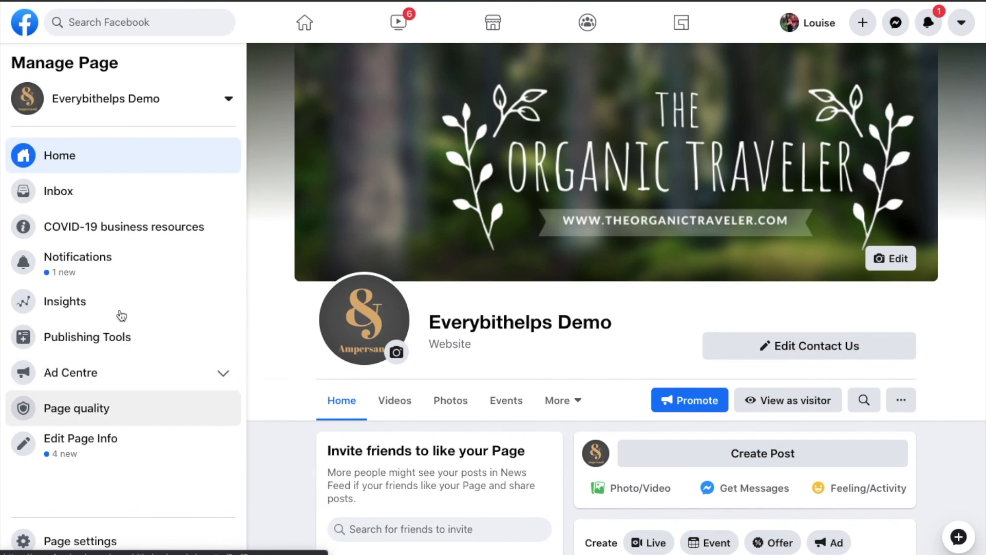
click(65, 203)
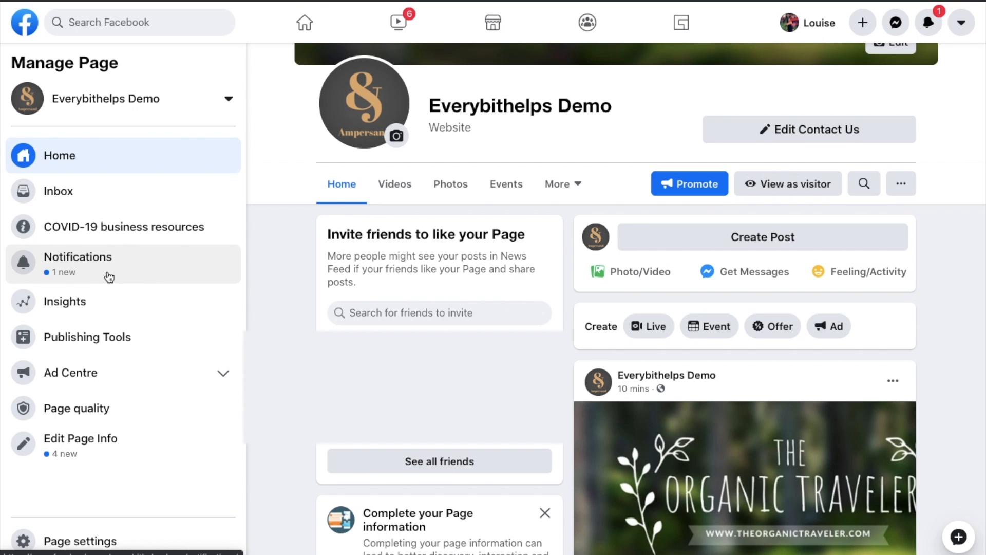
click(96, 304)
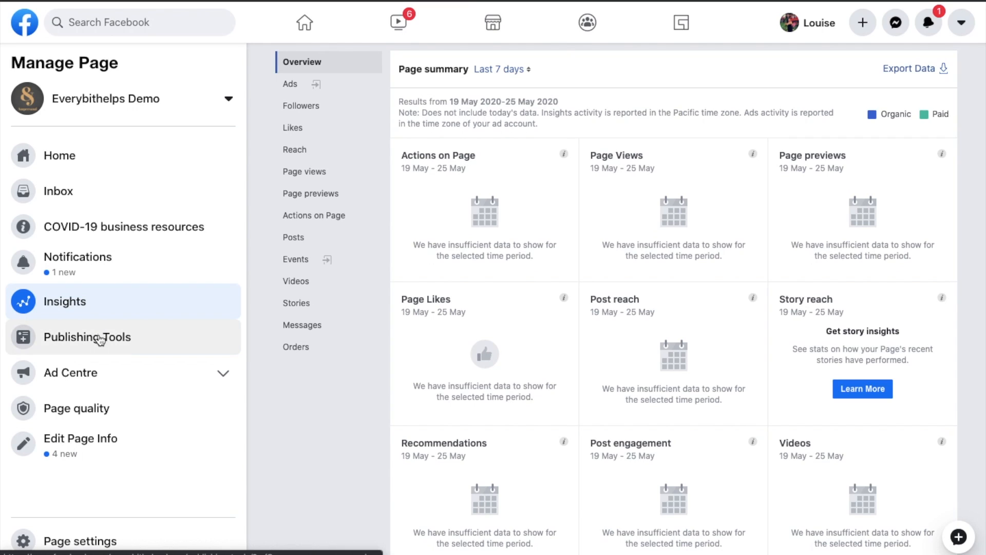
click(101, 344)
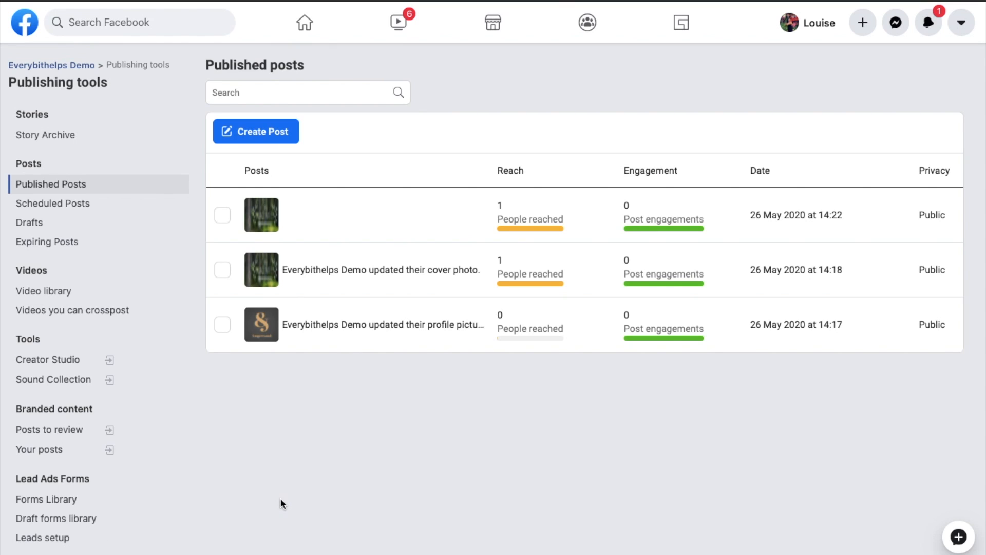